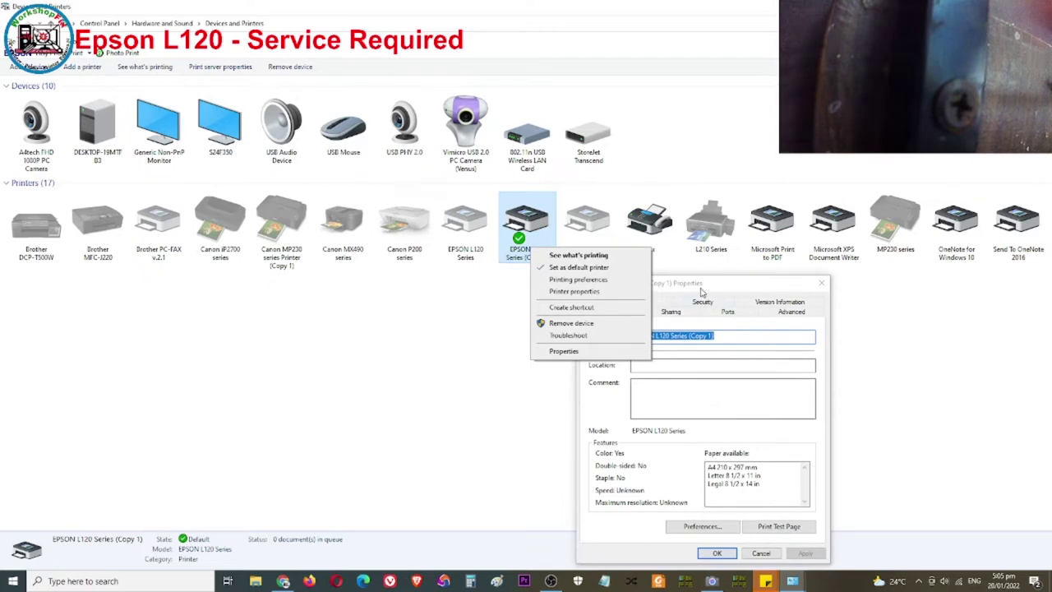
# Step: Print a test page from the properties of the EPSON L120 Series (Copy 1) printer
pyautogui.click(702, 285)
pyautogui.moveTo(702, 285); pyautogui.dragTo(505, 171)
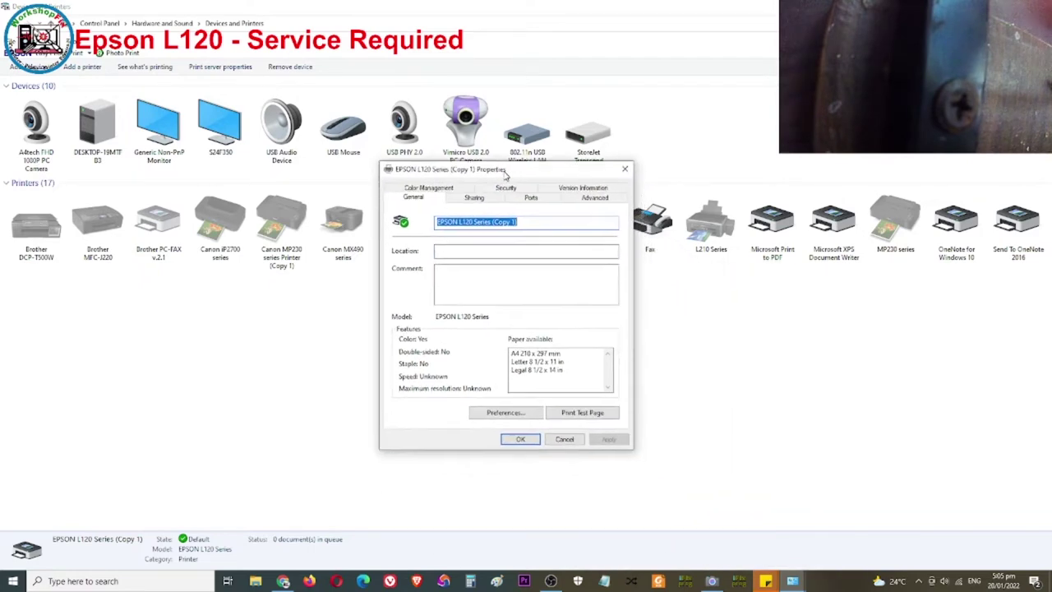
pyautogui.click(575, 413)
pyautogui.click(592, 316)
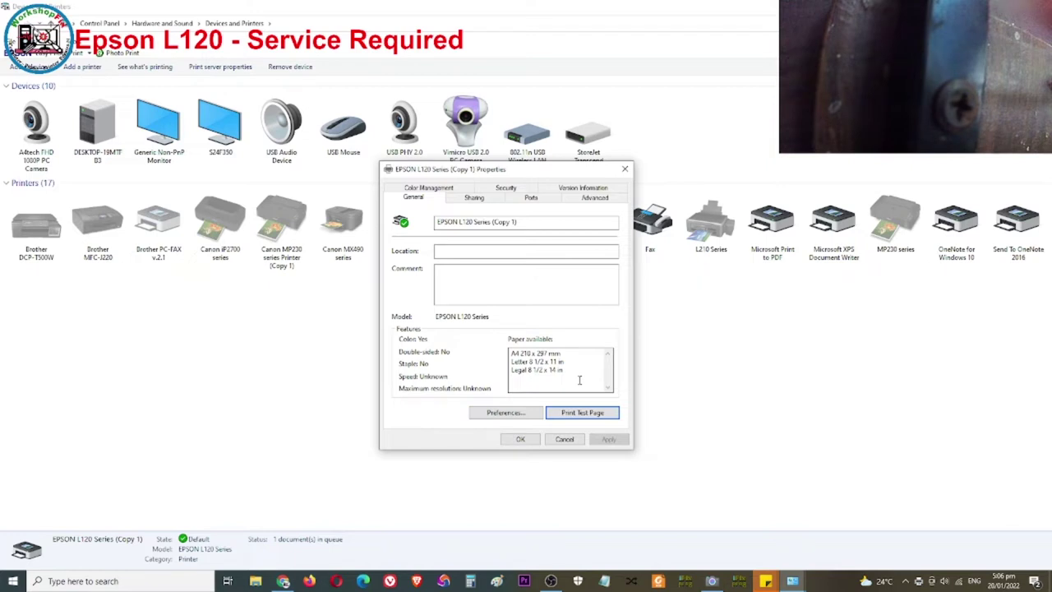
pyautogui.click(907, 581)
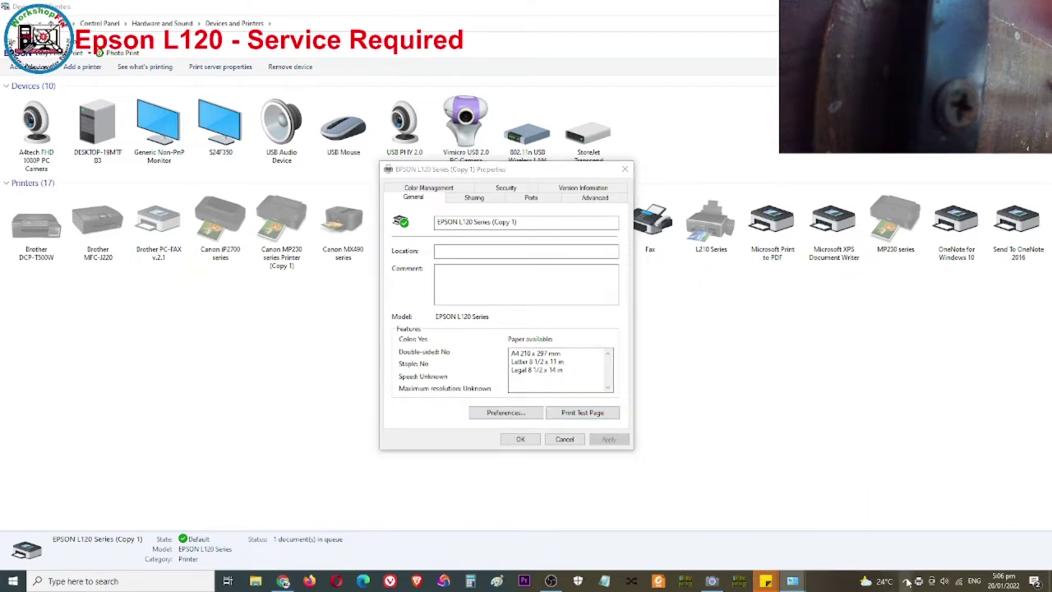
pyautogui.click(892, 526)
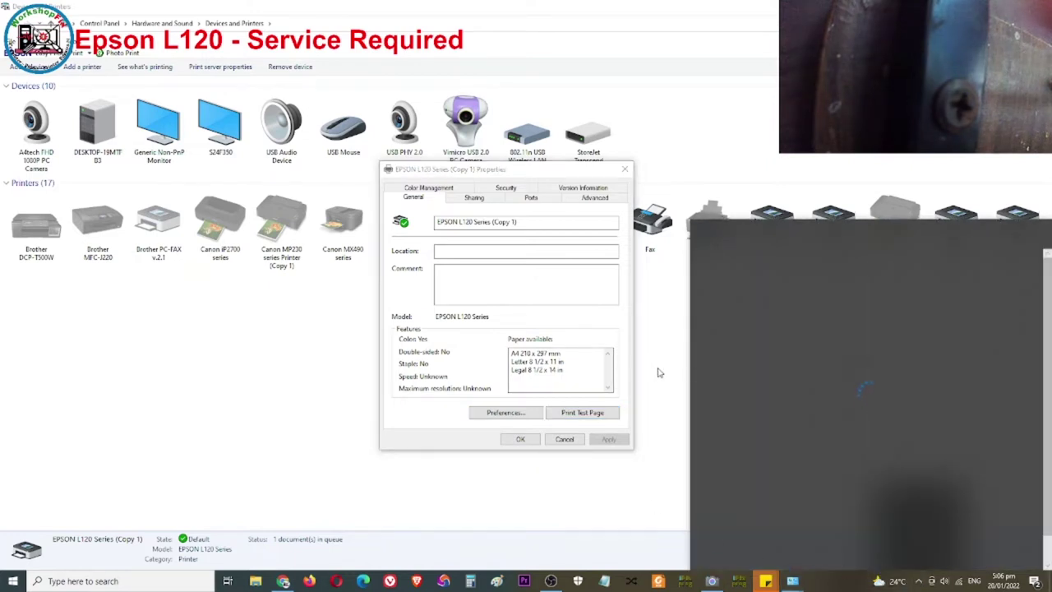
pyautogui.click(531, 293)
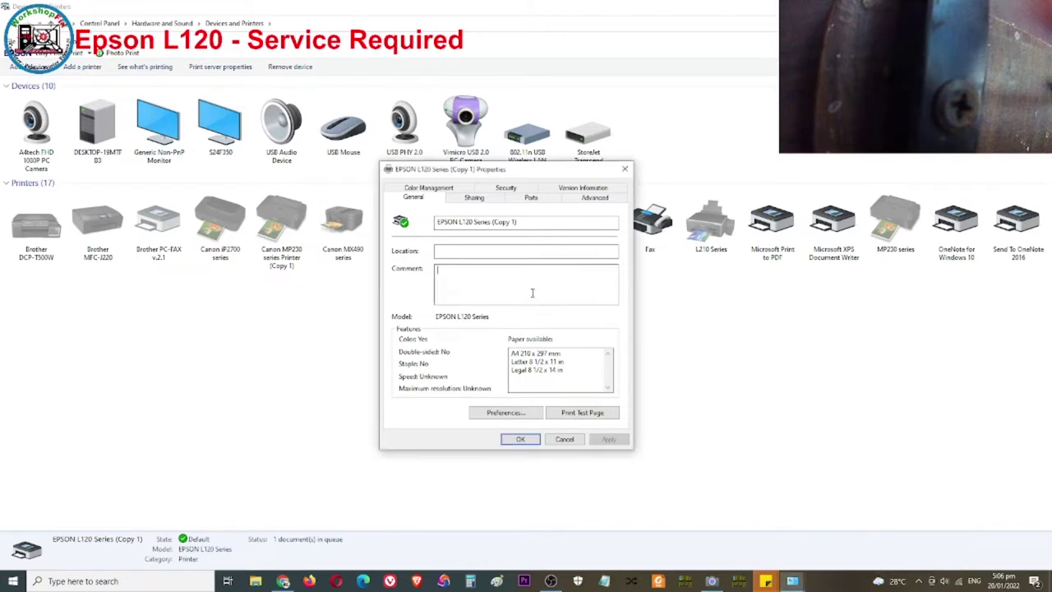
# Step: Close the print queue window of EPSON L120 Series (Copy 1) and return to the printer's properties
pyautogui.click(793, 581)
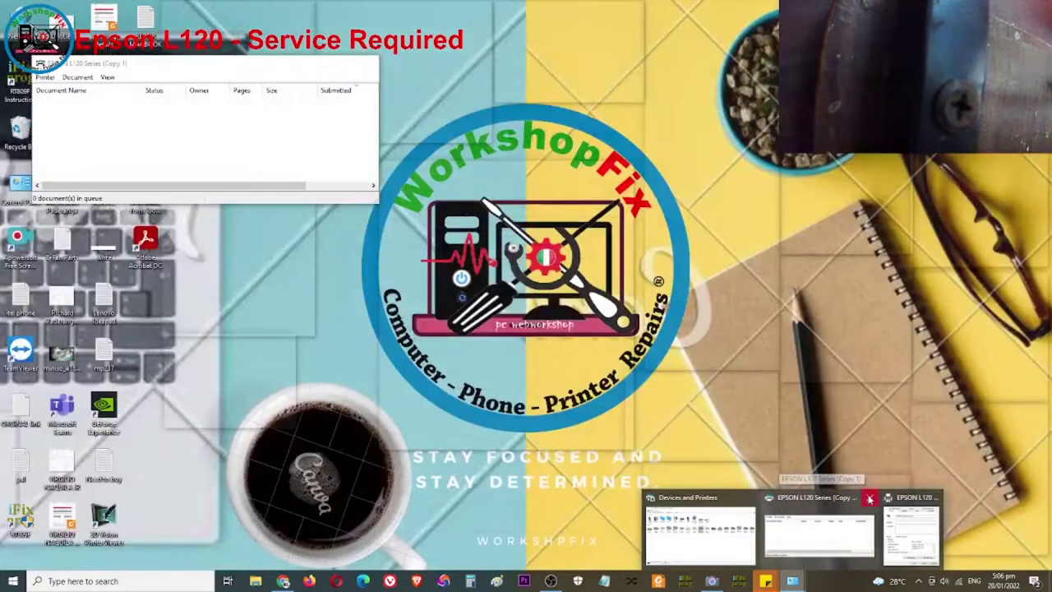
pyautogui.click(870, 499)
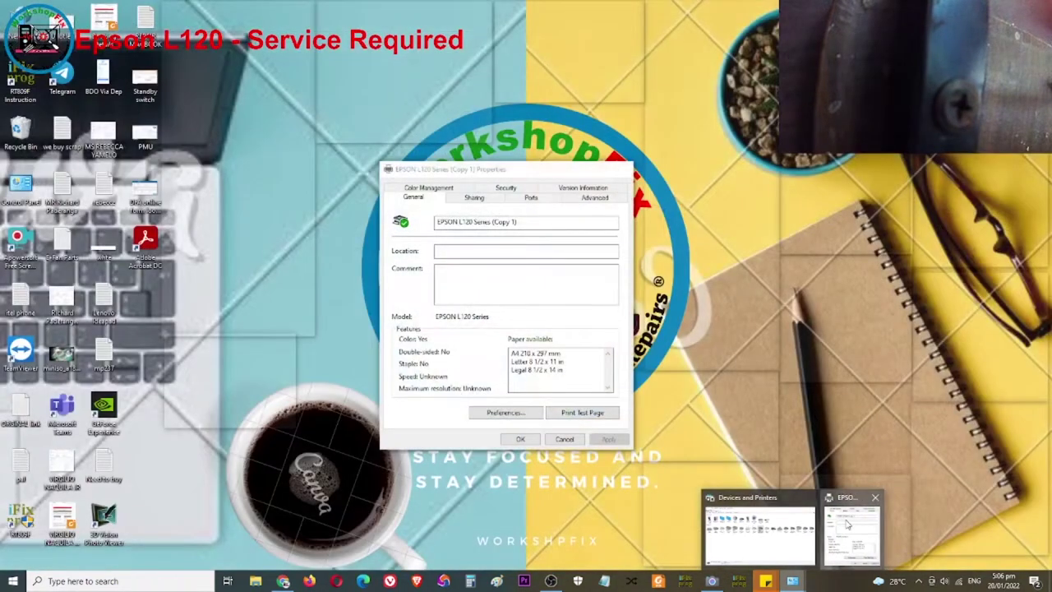
pyautogui.click(846, 526)
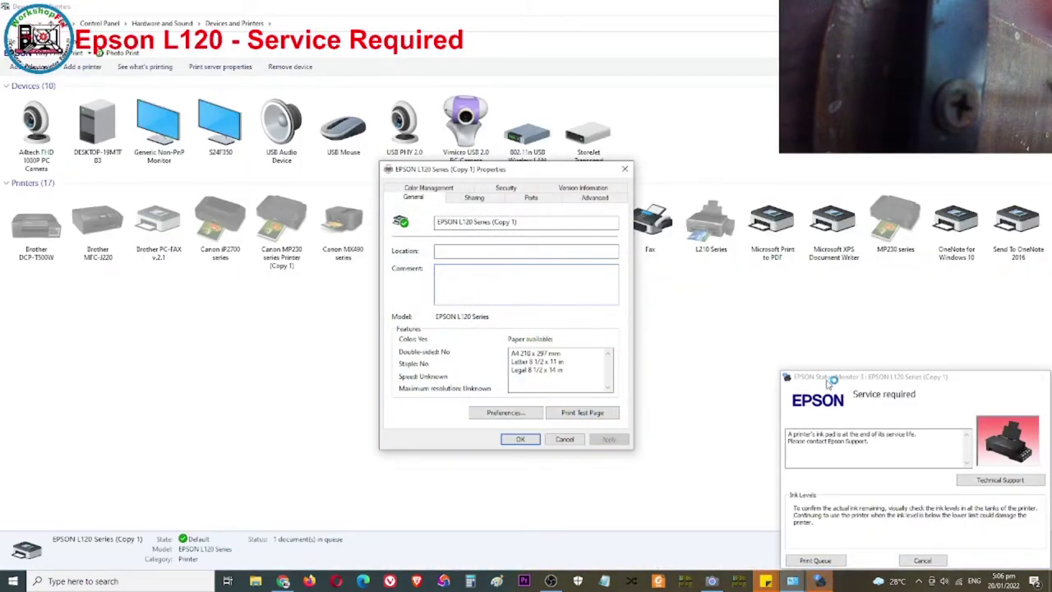
# Step: Read the printer status message in EPSON Status Monitor 3 and dismiss it
pyautogui.moveTo(828, 377); pyautogui.dragTo(305, 223)
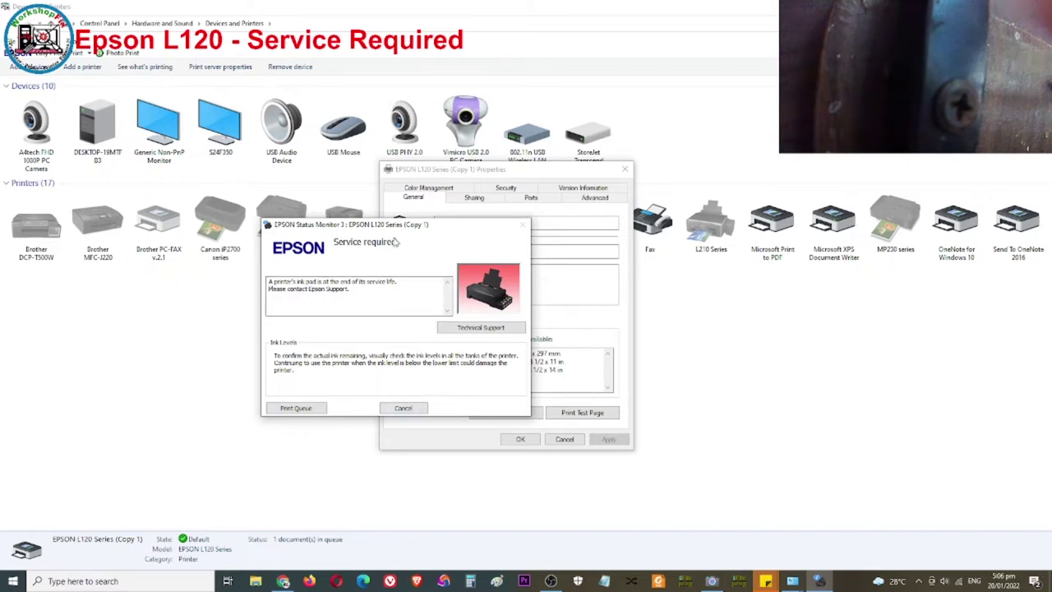
pyautogui.moveTo(388, 224); pyautogui.dragTo(384, 205)
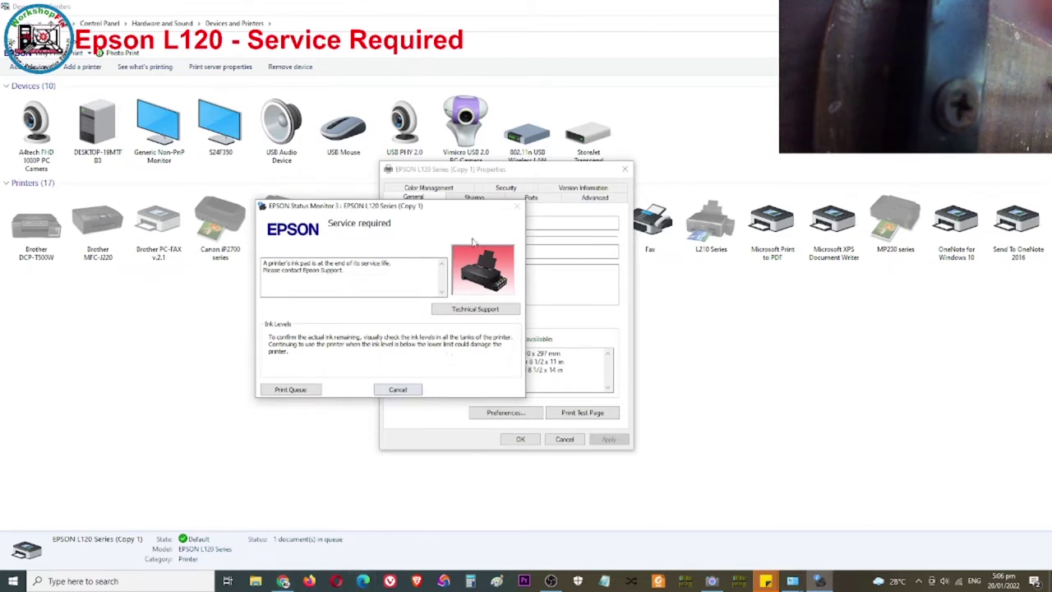
pyautogui.moveTo(382, 206); pyautogui.dragTo(801, 300)
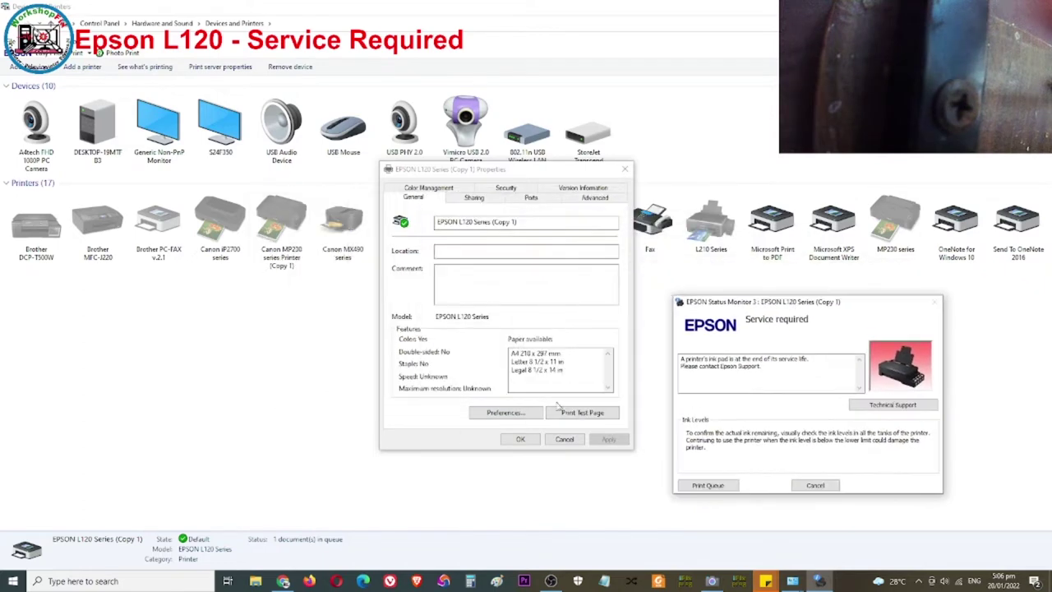
pyautogui.click(804, 486)
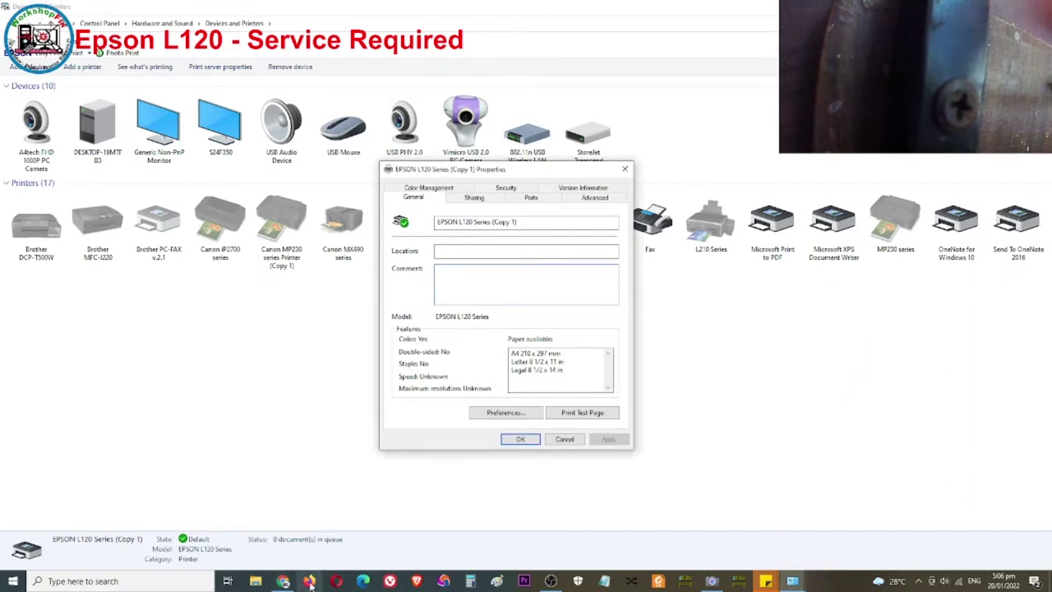
# Step: Switch to File Explorer and browse on Local Disk (E:) to Files > installer > Driver of Printer
pyautogui.click(256, 581)
pyautogui.click(66, 322)
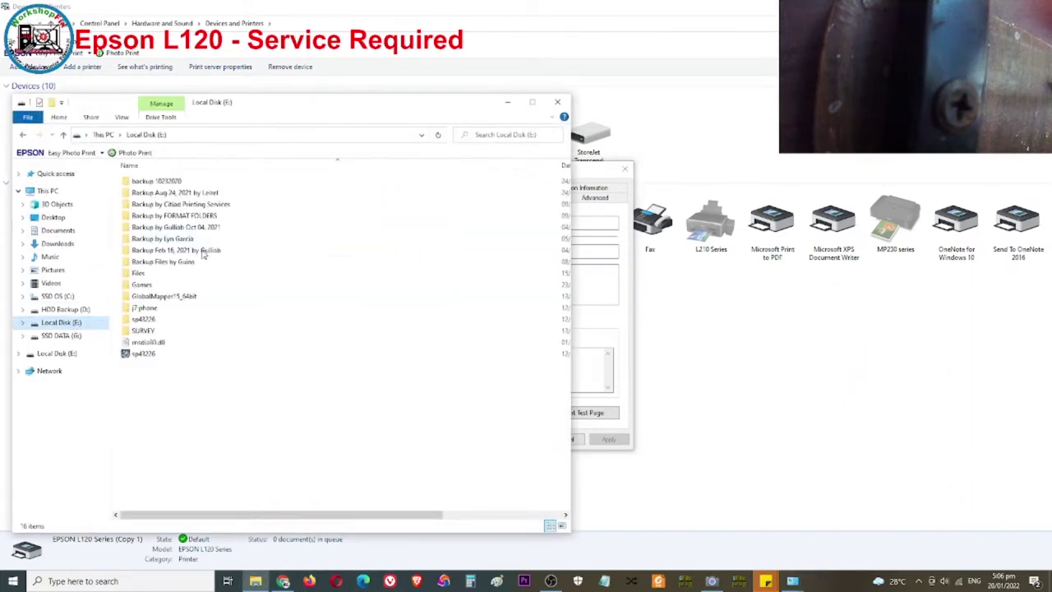
pyautogui.doubleClick(158, 274)
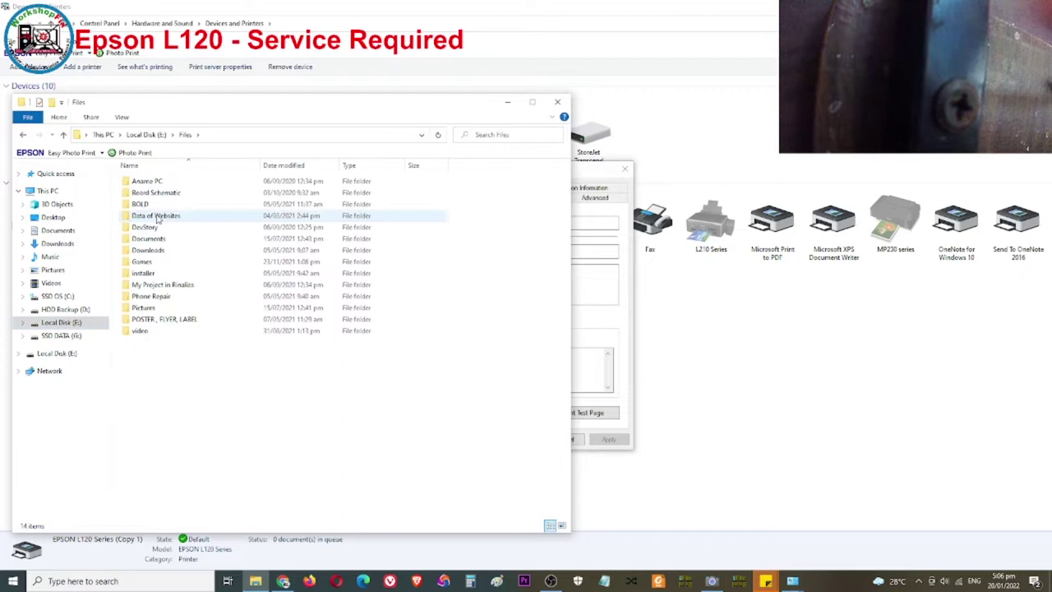
pyautogui.doubleClick(161, 273)
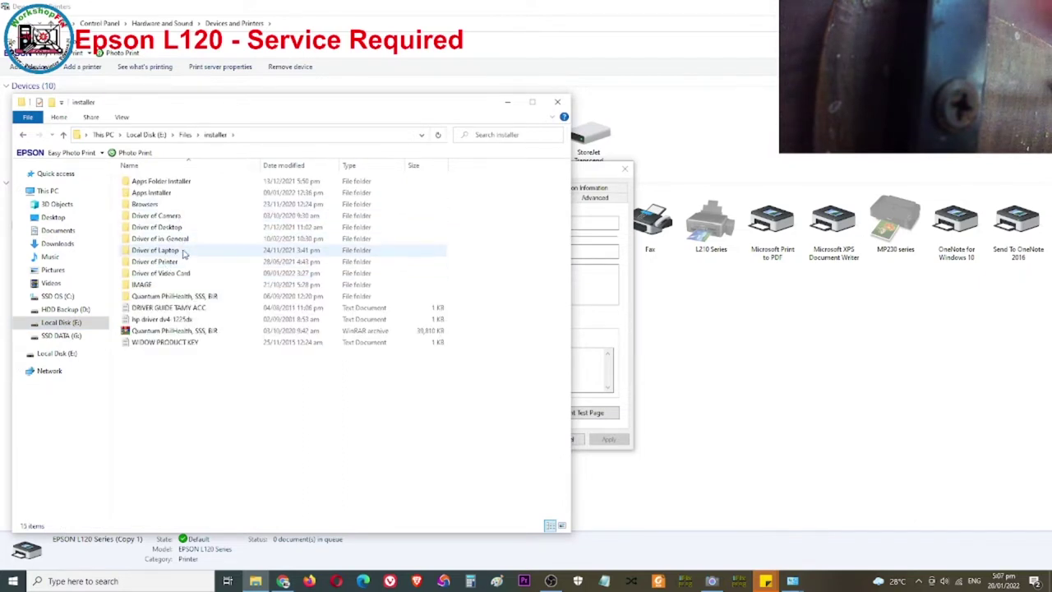
pyautogui.doubleClick(182, 261)
pyautogui.click(151, 207)
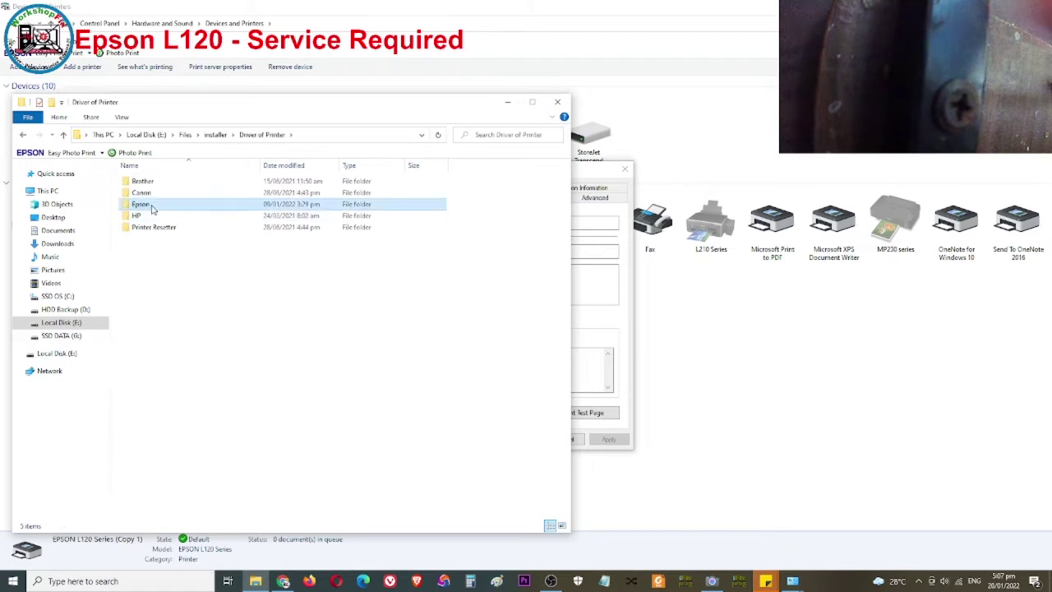
pyautogui.doubleClick(151, 207)
pyautogui.click(23, 134)
# Step: Open Printer Resetter > Epson > Epson-L120-Adjustment-Program and run AdjProg as administrator
pyautogui.doubleClick(150, 227)
pyautogui.doubleClick(156, 194)
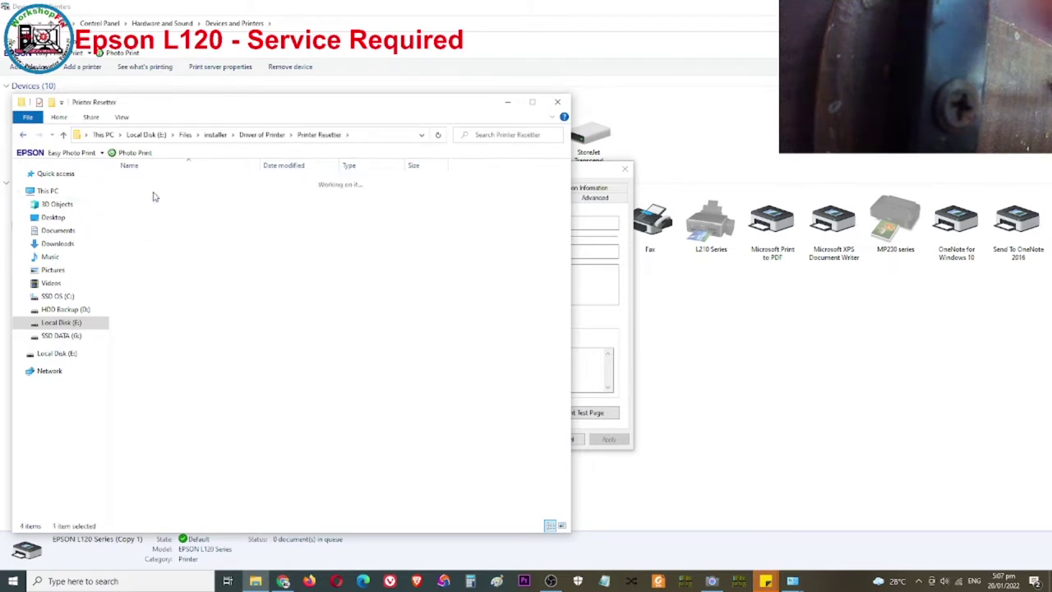
pyautogui.doubleClick(156, 194)
pyautogui.click(153, 181)
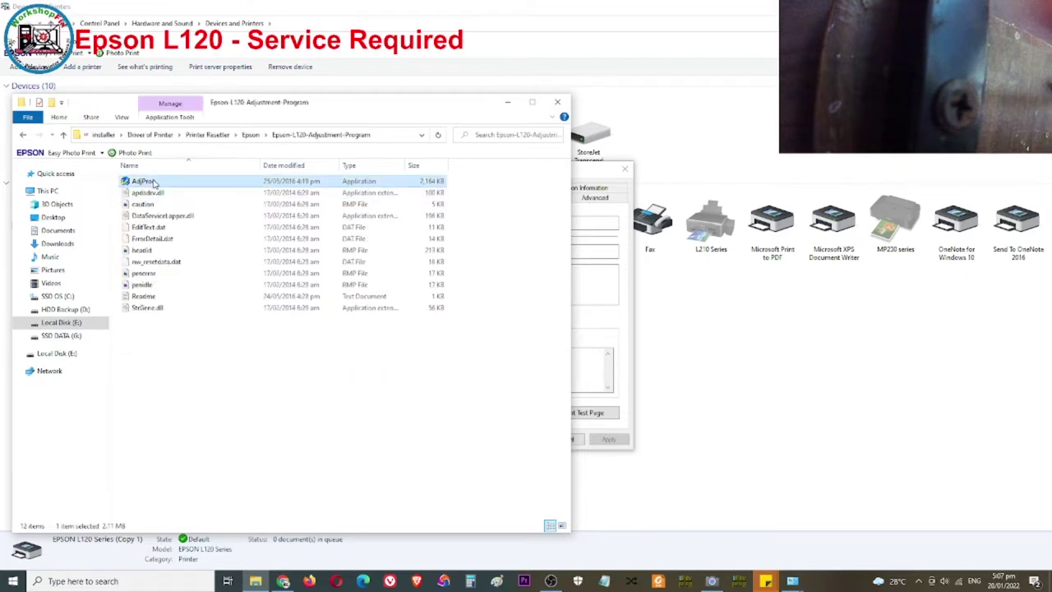
pyautogui.rightClick(154, 182)
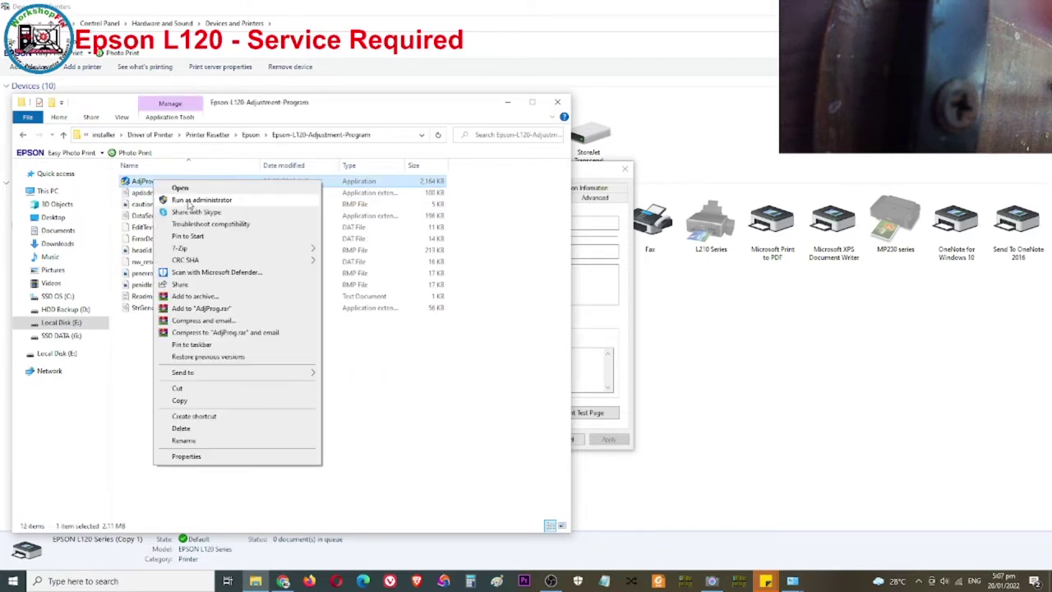
pyautogui.click(190, 201)
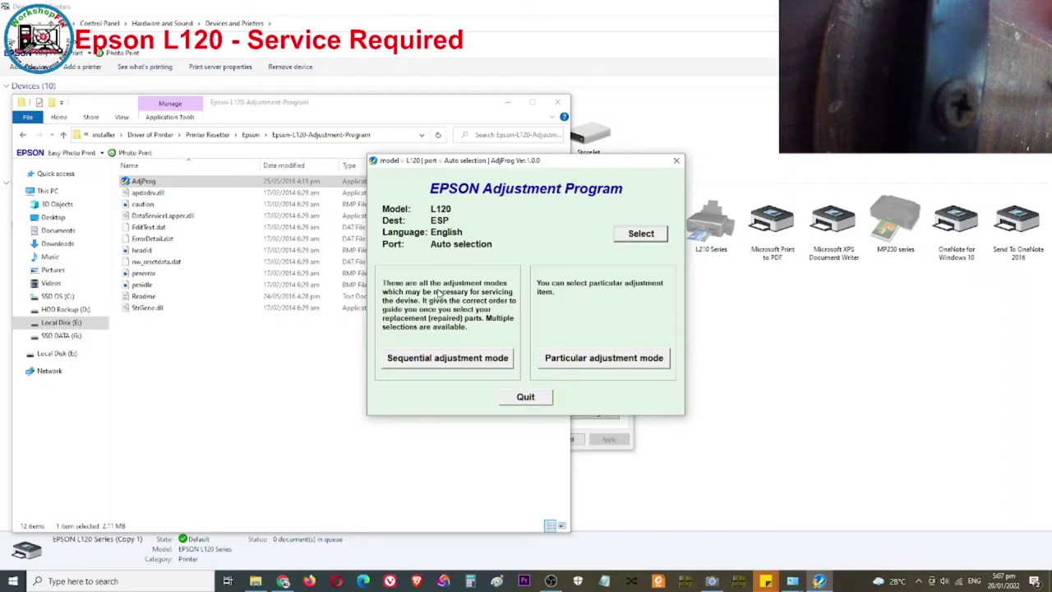
# Step: Review the model and port selection and accept model L120 with the port on Auto selection
pyautogui.moveTo(501, 160); pyautogui.dragTo(454, 182)
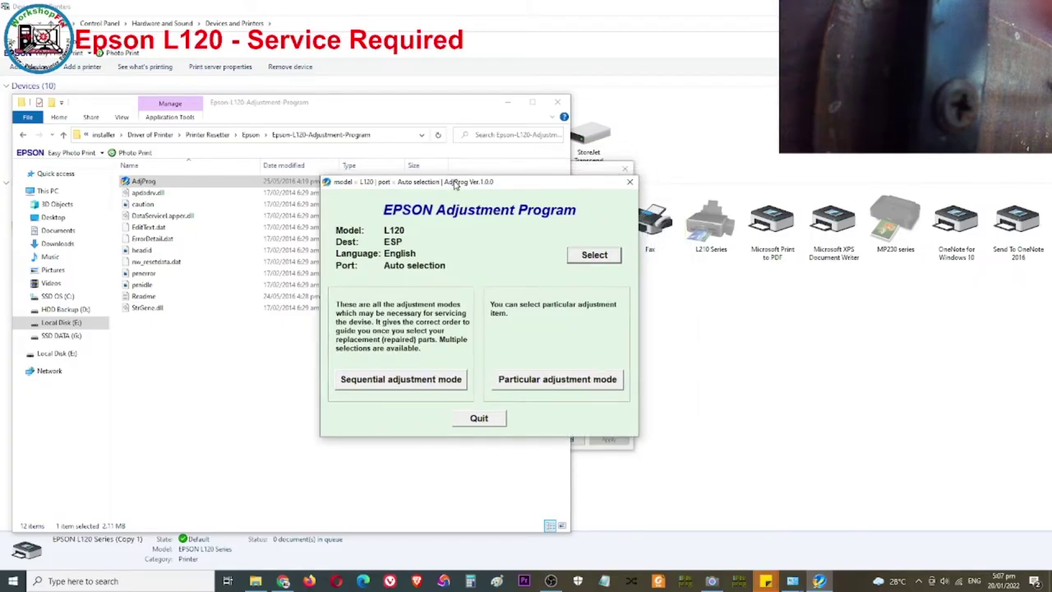
pyautogui.click(592, 260)
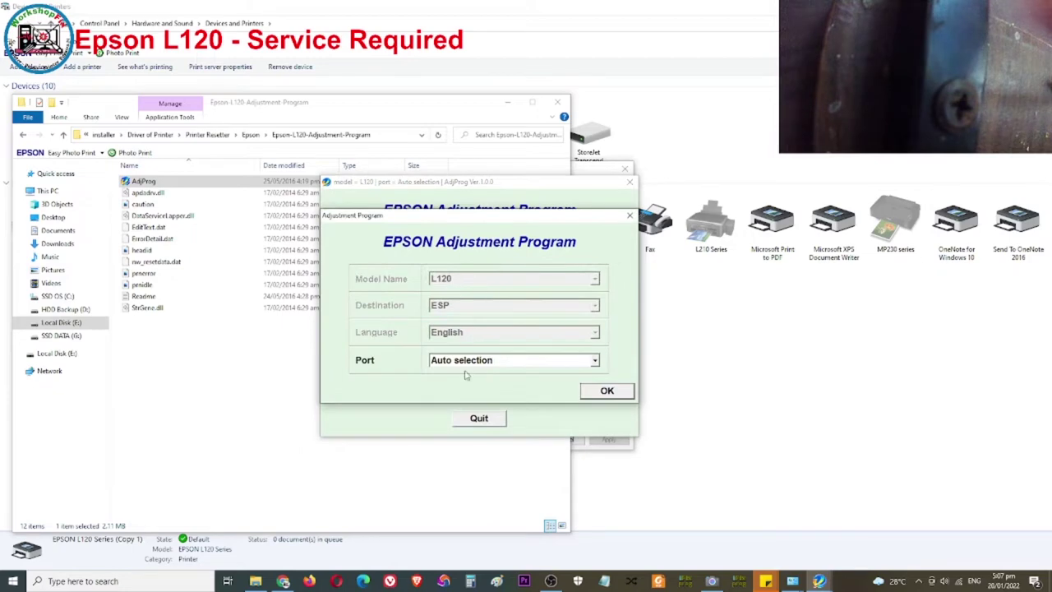
pyautogui.click(594, 394)
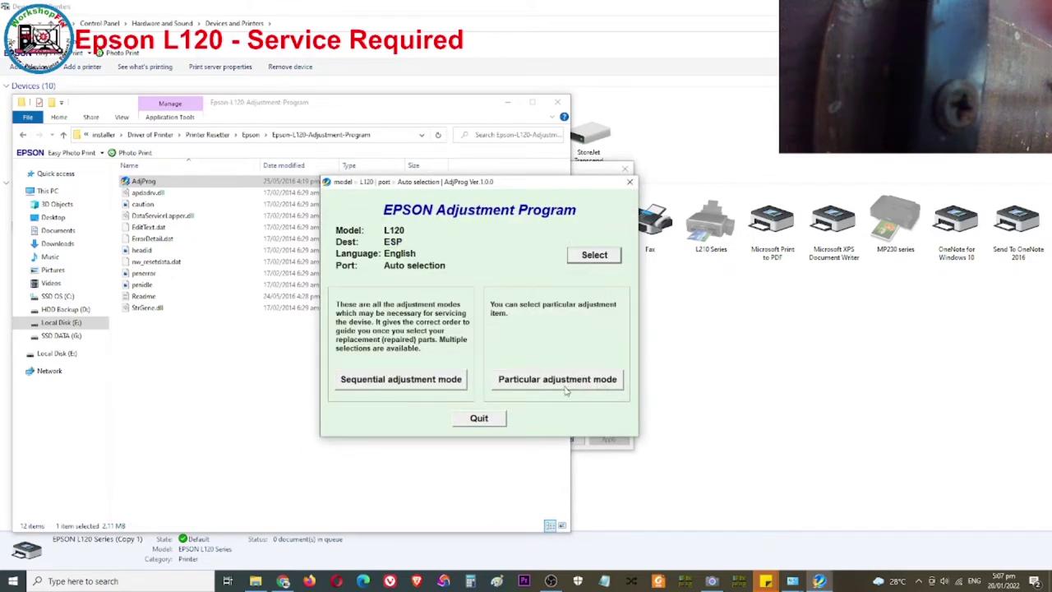
# Step: Enter the particular adjustment mode and open the Waste ink pad counter maintenance item
pyautogui.click(557, 379)
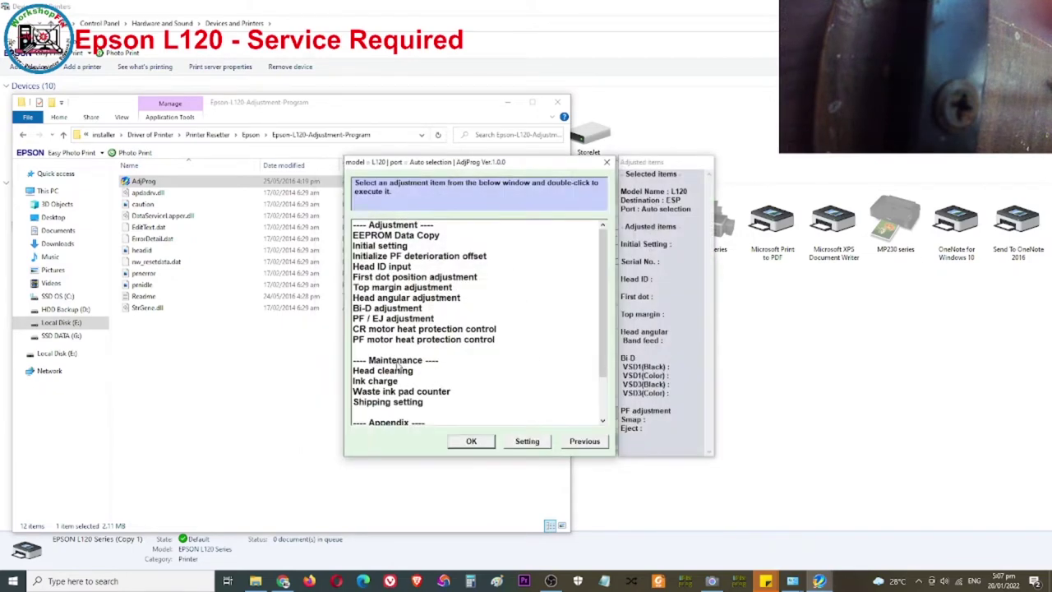
pyautogui.click(397, 365)
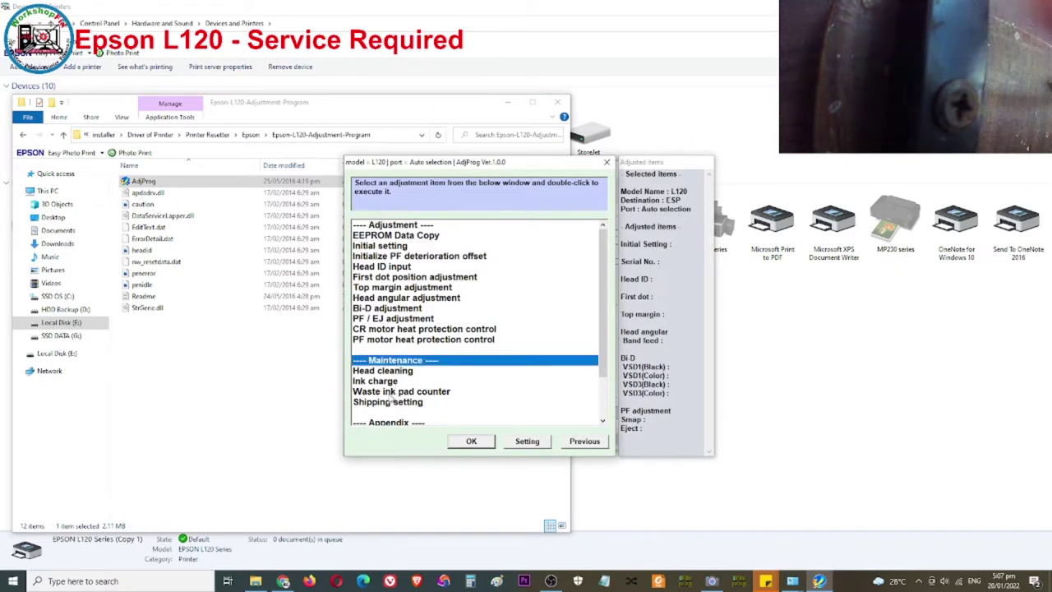
pyautogui.click(392, 394)
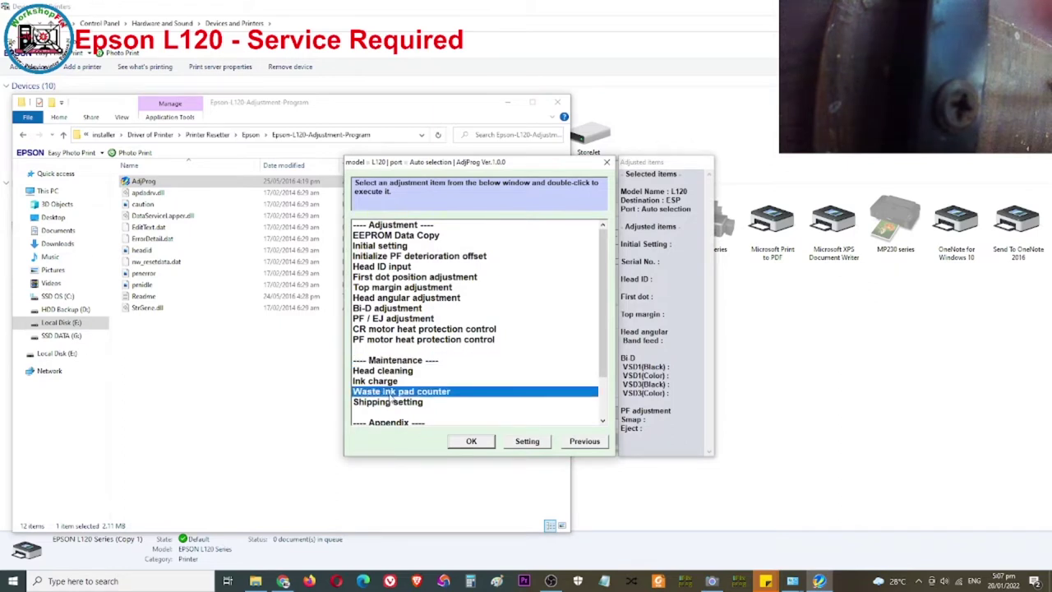
pyautogui.click(487, 444)
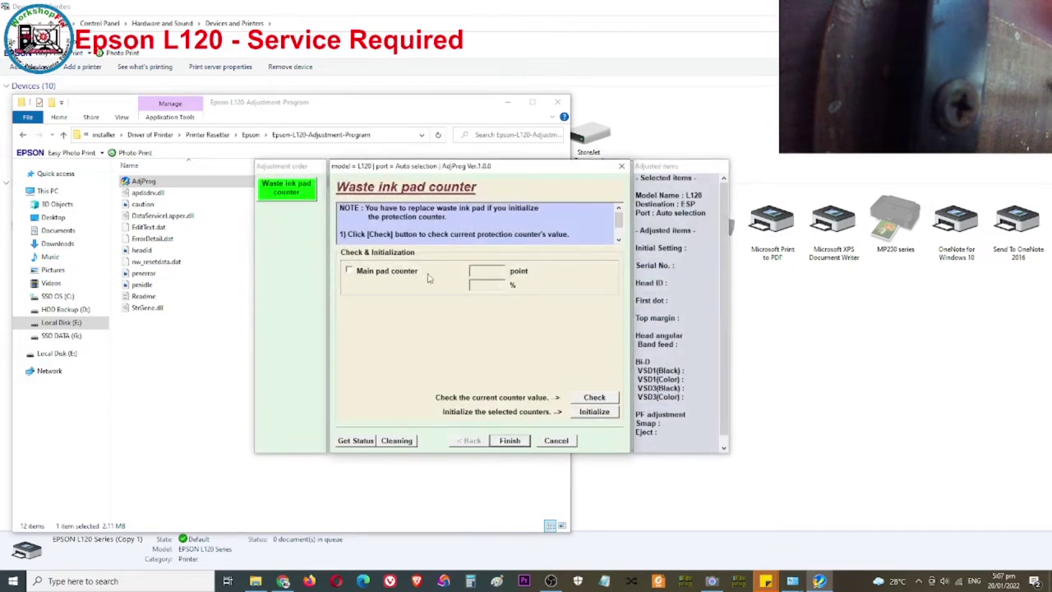
# Step: Check the current value of the main pad counter
pyautogui.click(349, 272)
pyautogui.click(594, 398)
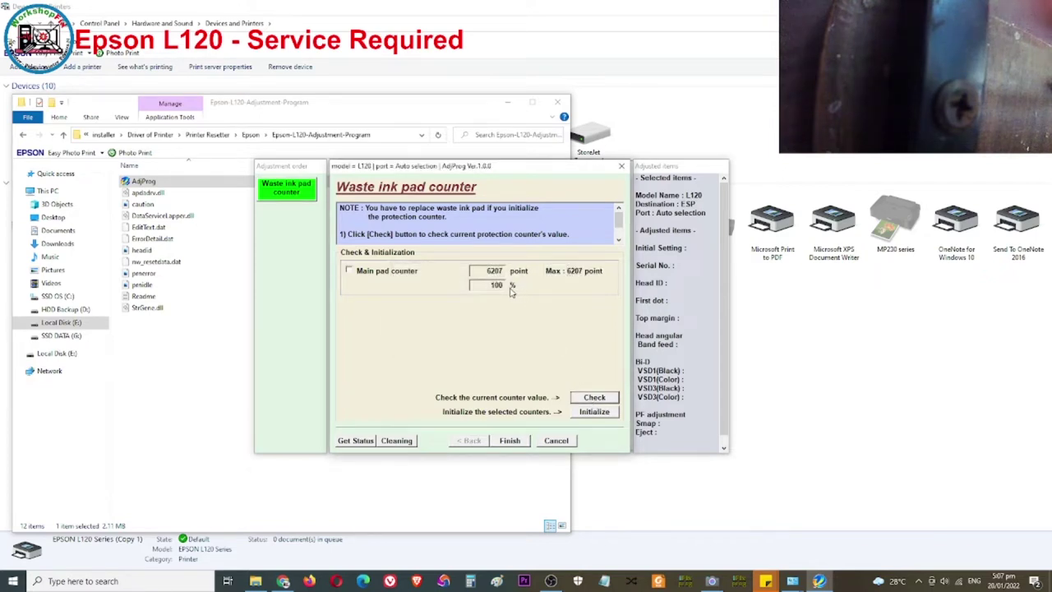
pyautogui.moveTo(472, 285); pyautogui.dragTo(511, 284)
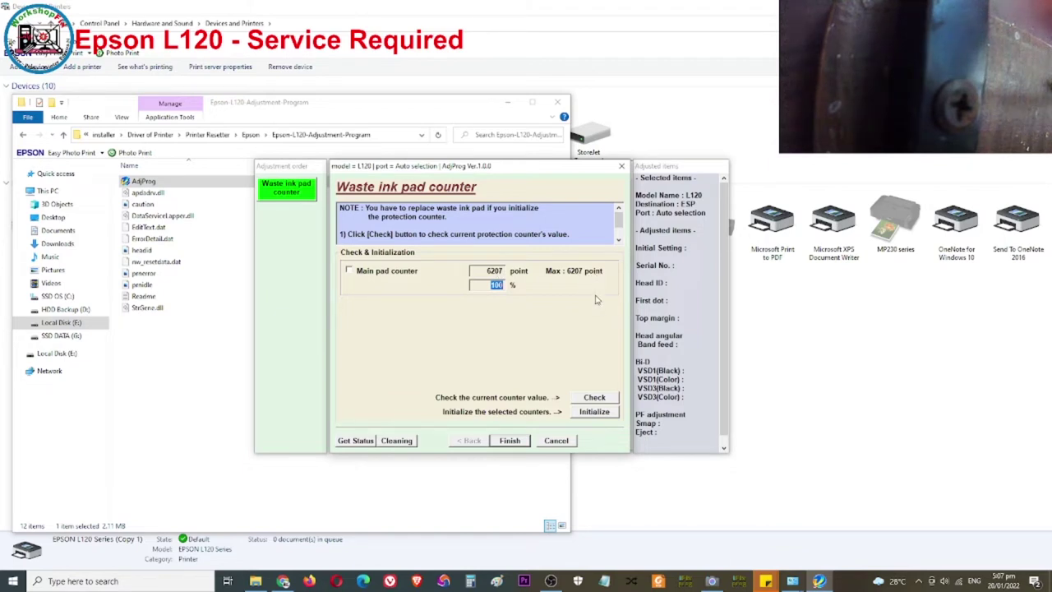
# Step: Select the main pad counter and try to initialize it, repeating the attempt once
pyautogui.click(351, 273)
pyautogui.click(593, 412)
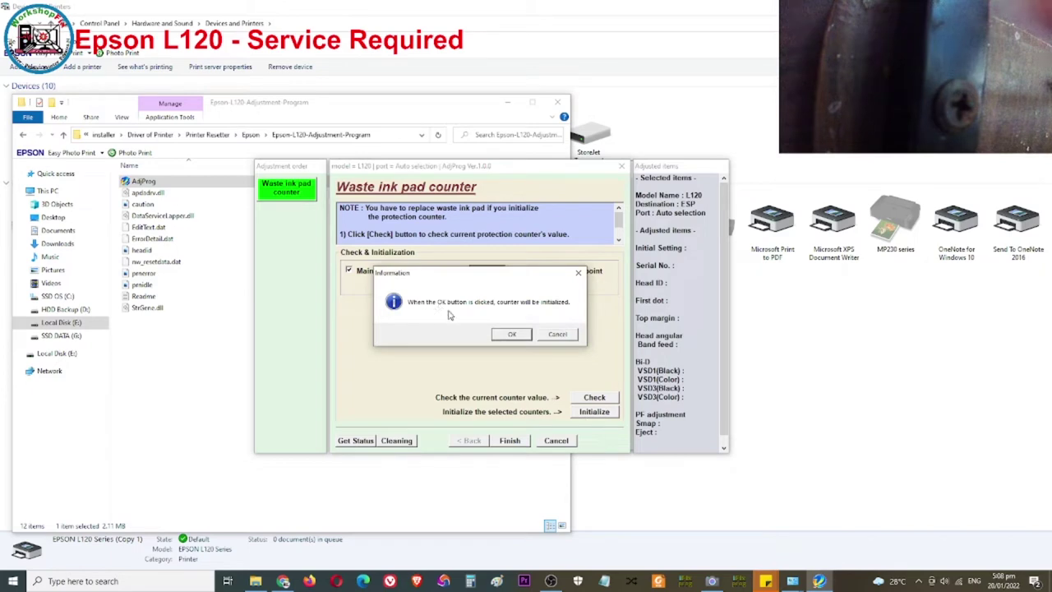
pyautogui.click(513, 335)
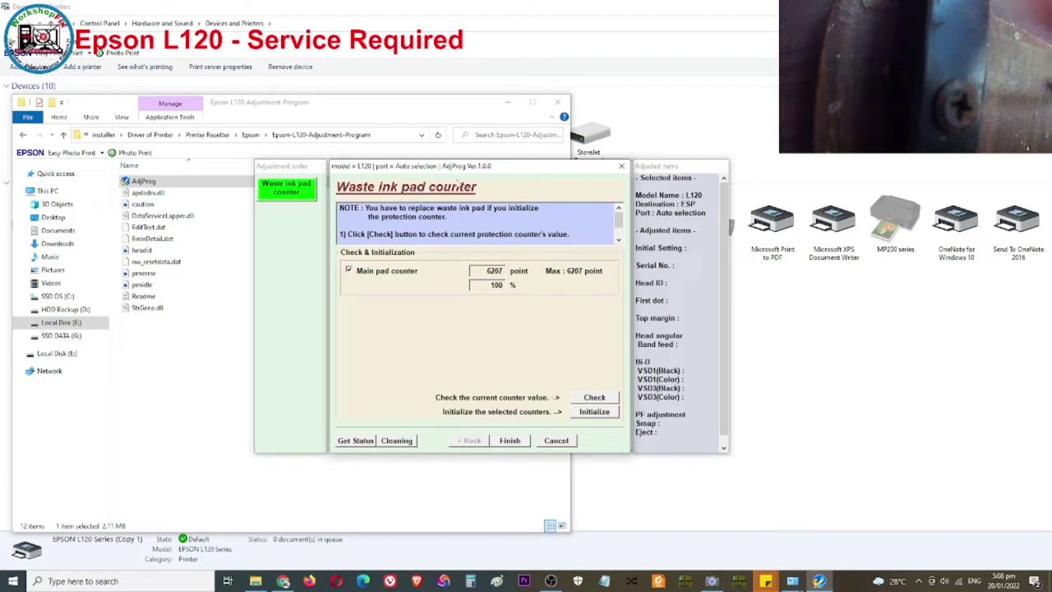
pyautogui.moveTo(468, 173); pyautogui.dragTo(454, 191)
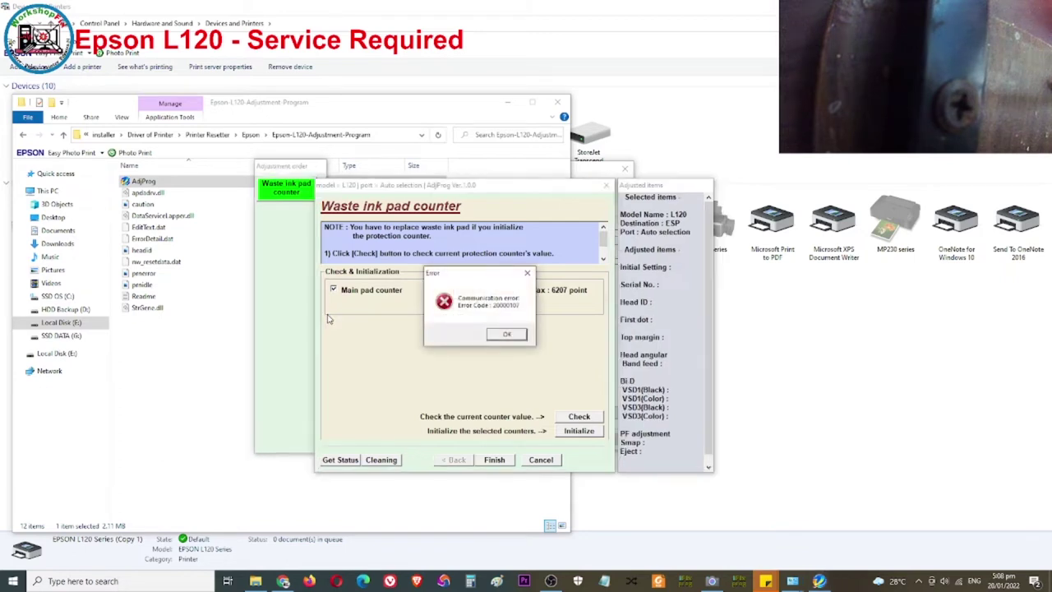
pyautogui.click(518, 337)
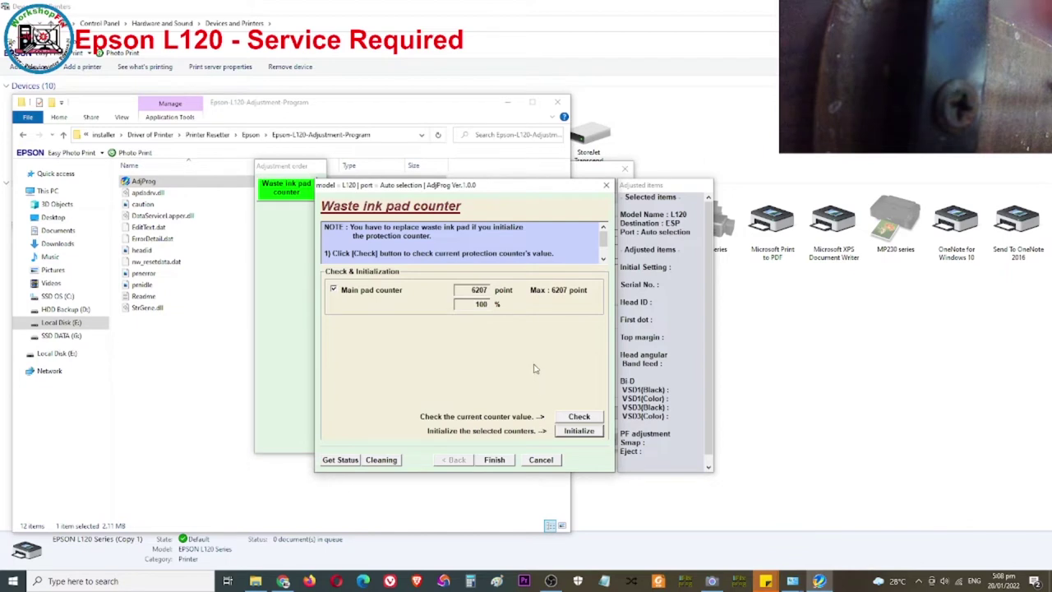
pyautogui.click(569, 432)
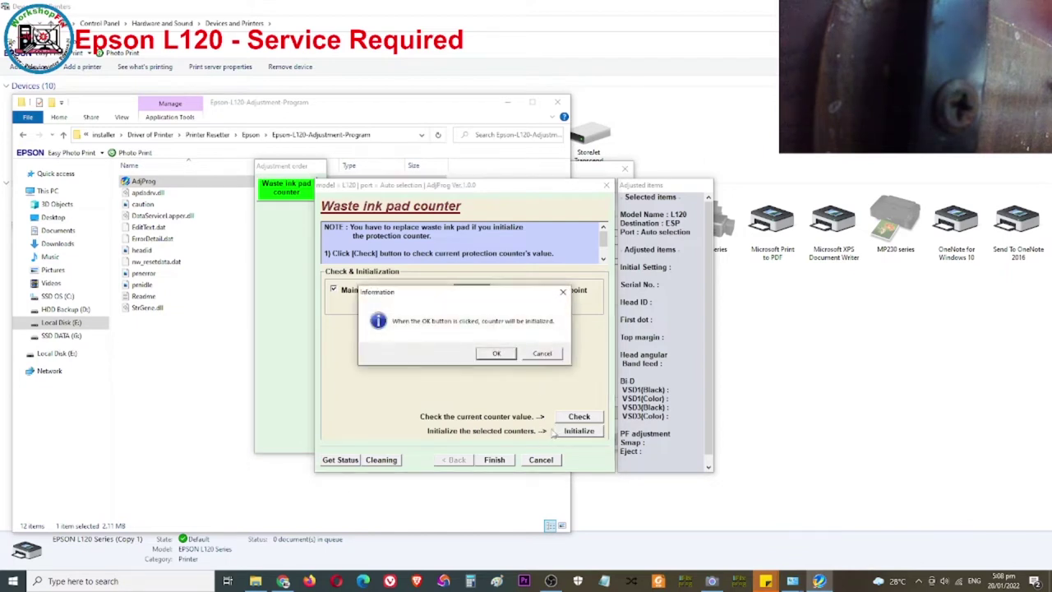
pyautogui.click(498, 355)
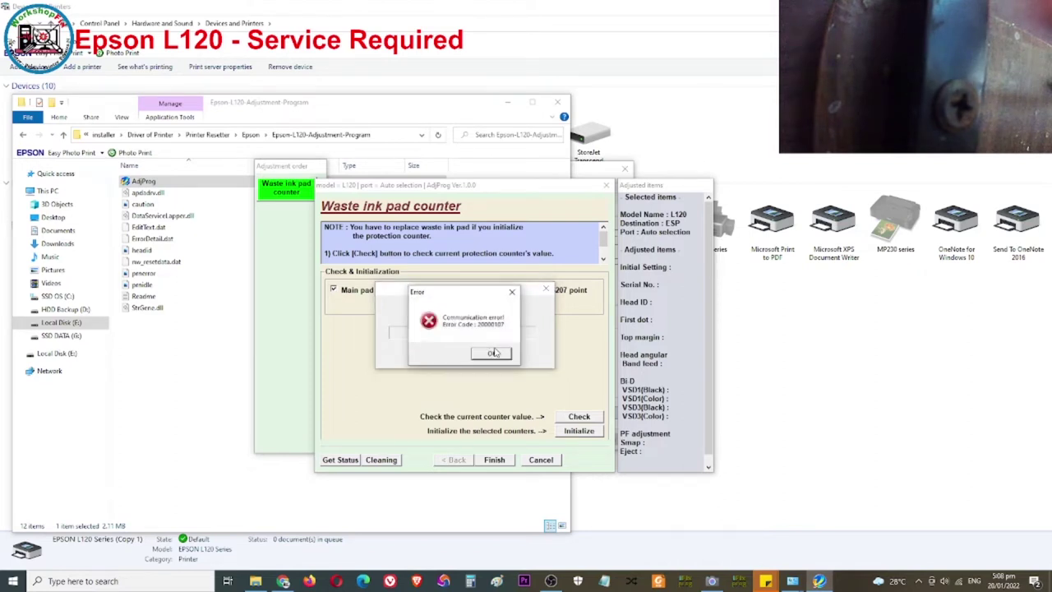
# Step: Dismiss the communication error and check the main pad counter again, moving the printer's status window clear of the adjustment window
pyautogui.click(493, 354)
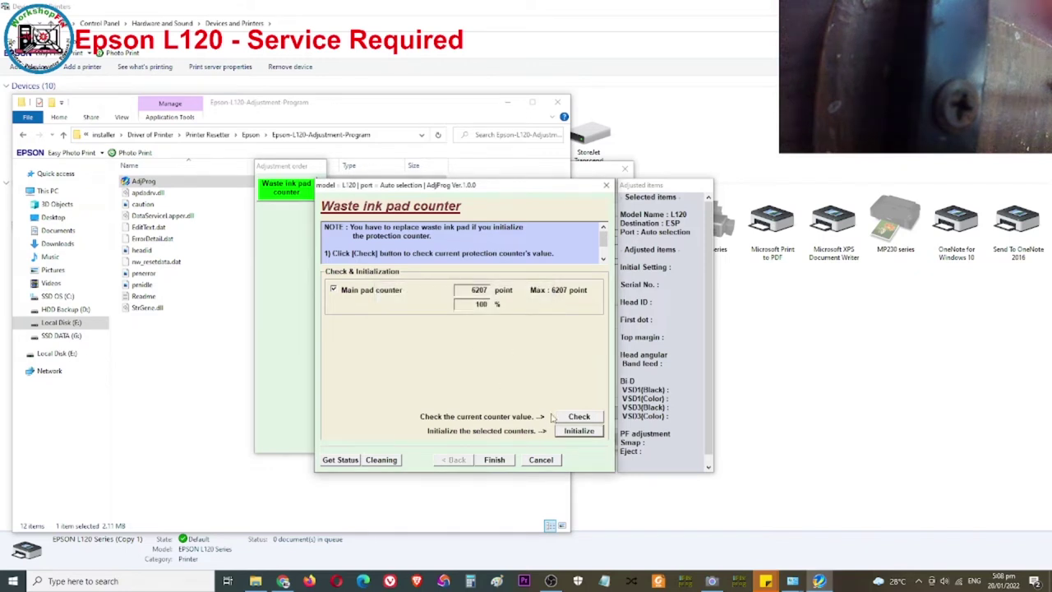
pyautogui.click(342, 464)
pyautogui.click(579, 416)
pyautogui.click(499, 354)
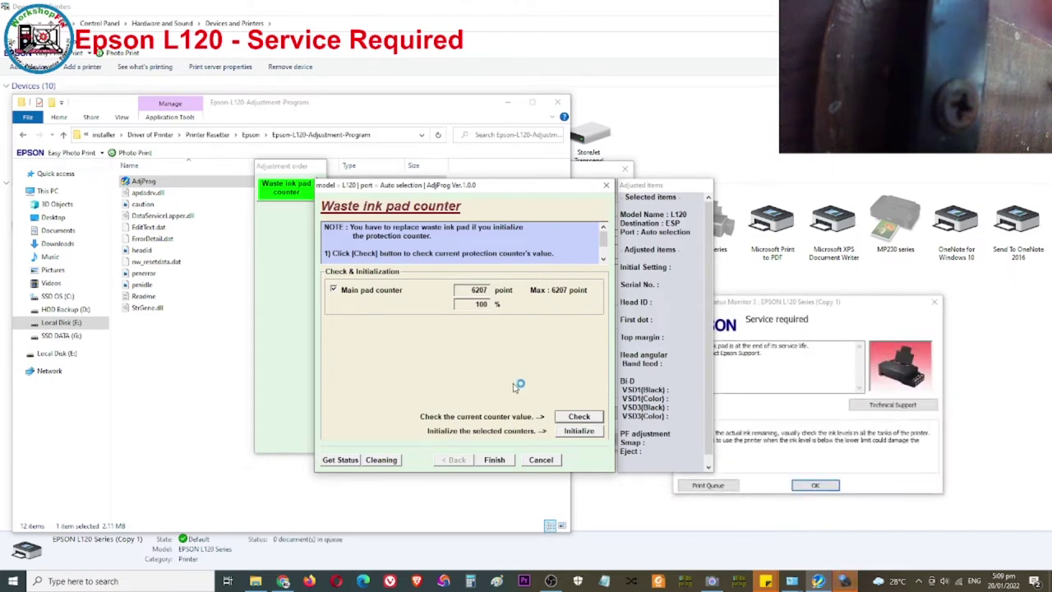
pyautogui.moveTo(806, 303); pyautogui.dragTo(867, 315)
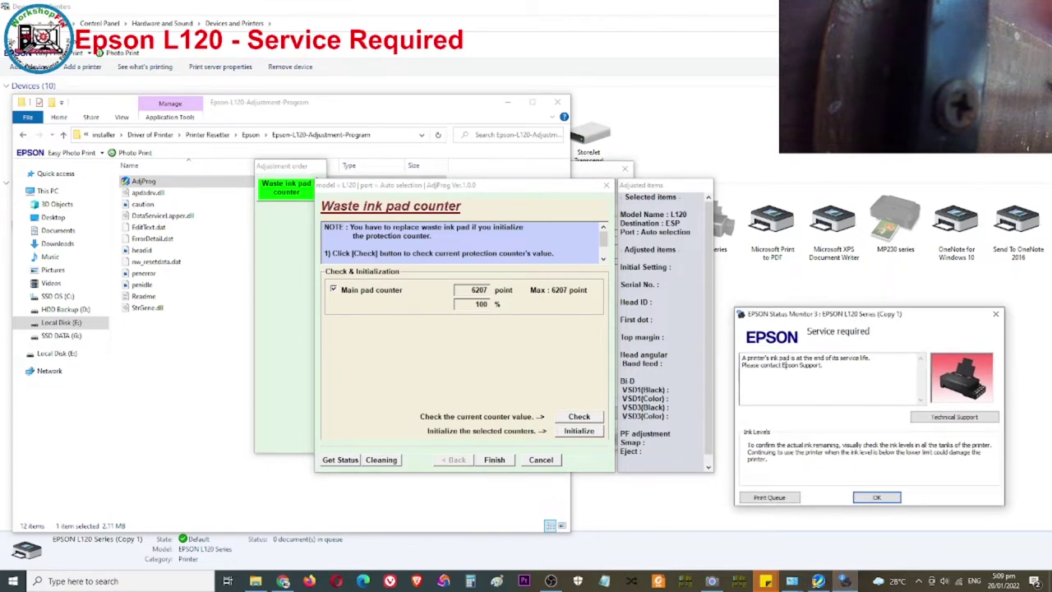
pyautogui.click(461, 326)
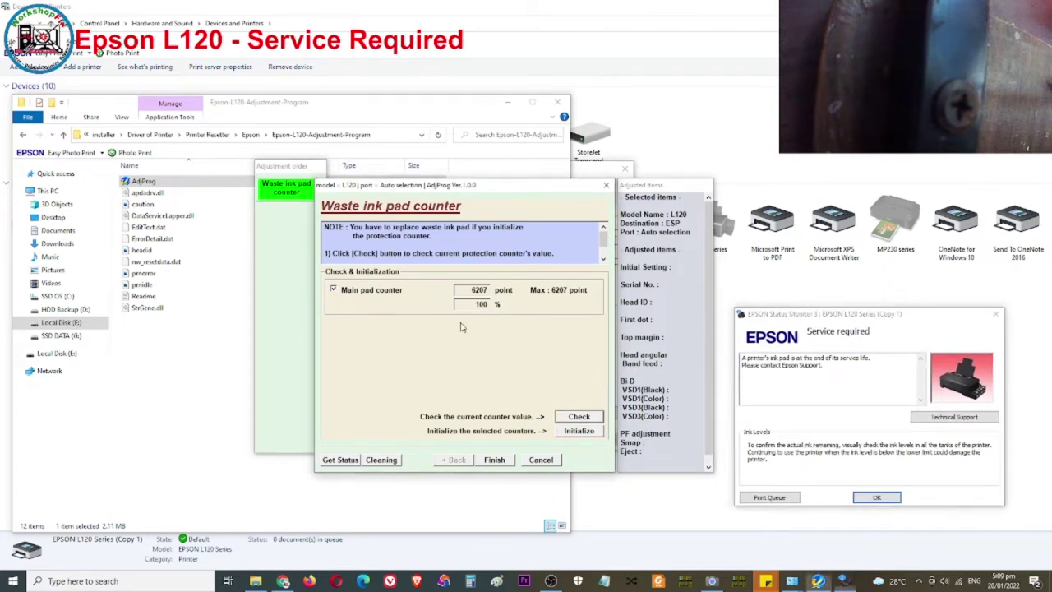
# Step: Initialize the selected main pad counter and acknowledge the requests to turn off and reboot the printer
pyautogui.click(335, 291)
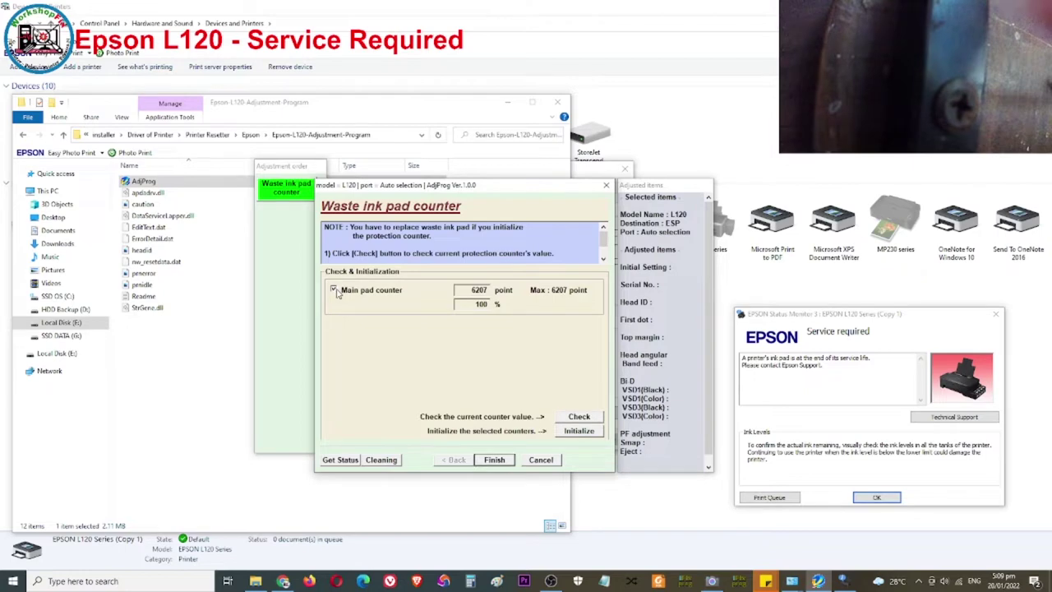
pyautogui.click(576, 431)
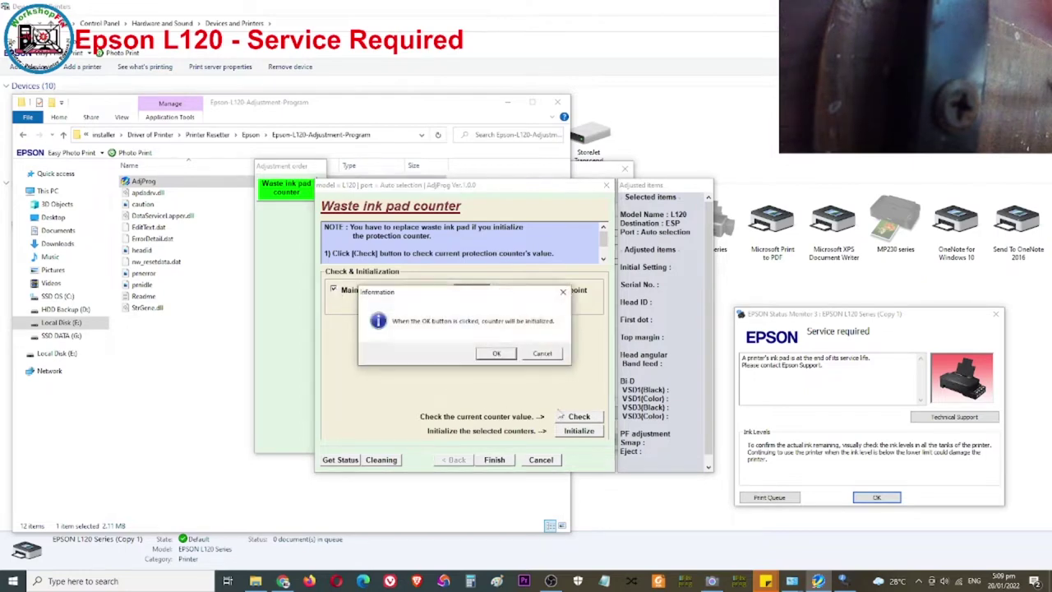
pyautogui.click(505, 354)
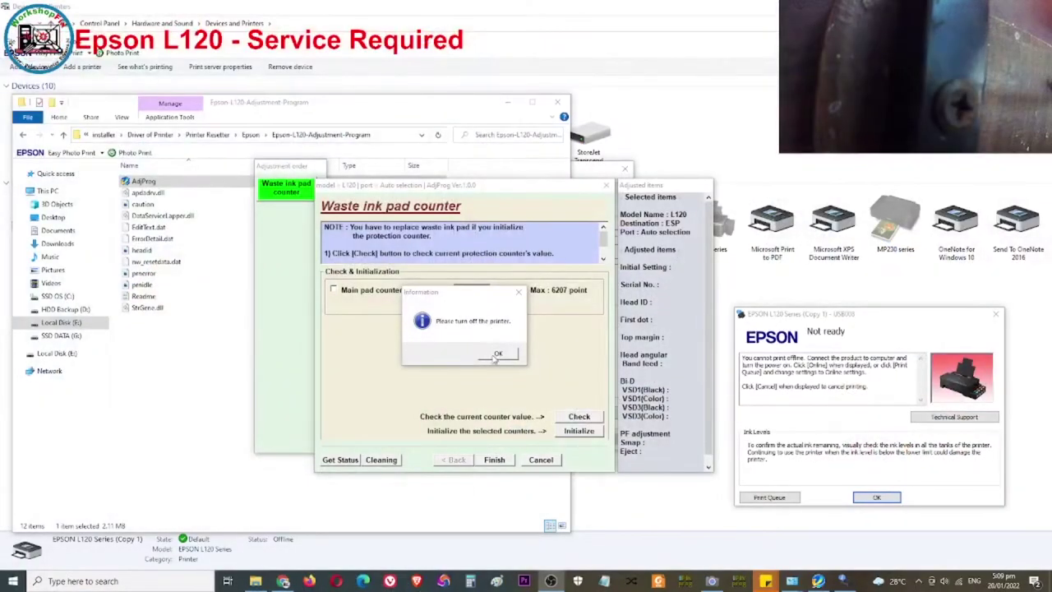
pyautogui.click(496, 354)
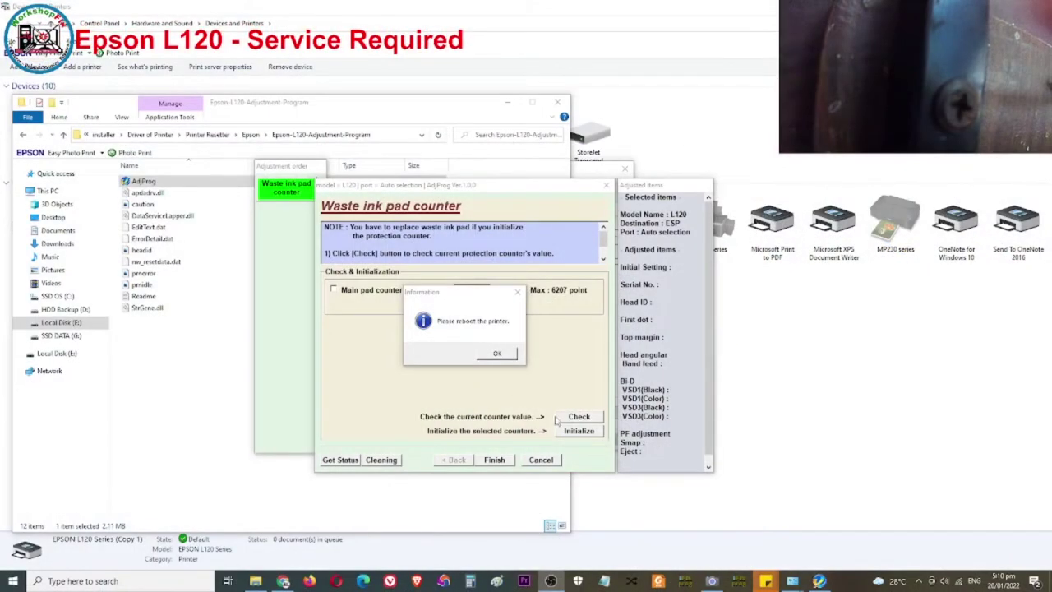
pyautogui.click(497, 353)
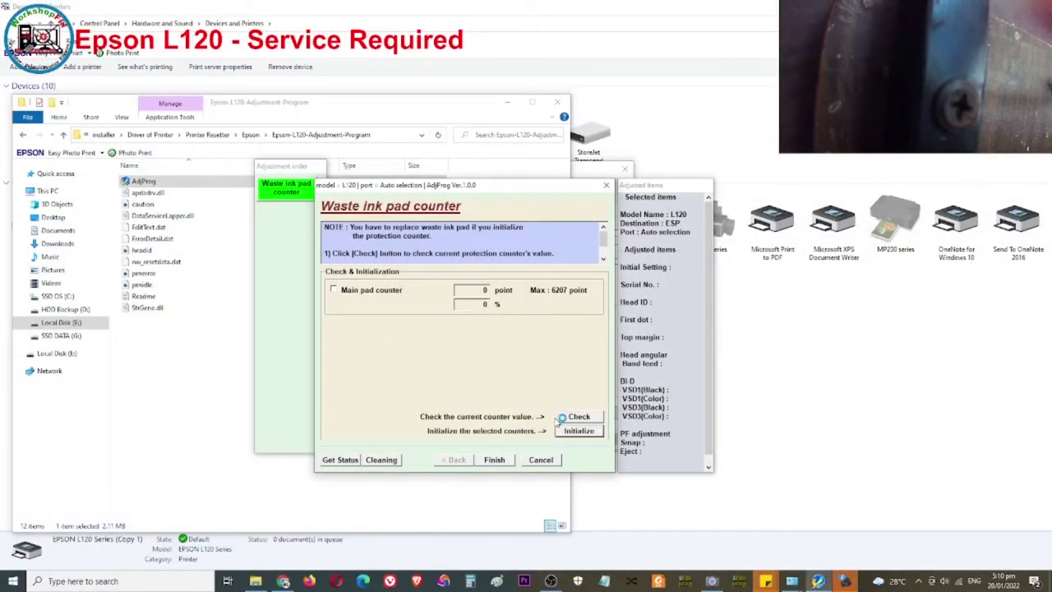
# Step: Select and recheck the main pad counter, finish the adjustment and reopen the Waste ink pad counter item
pyautogui.click(337, 291)
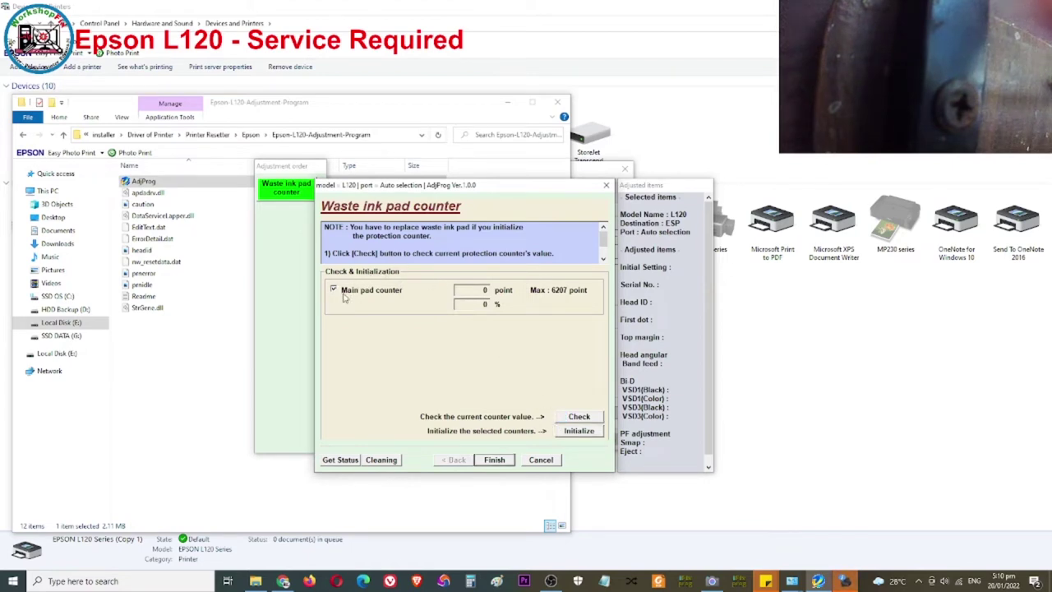
pyautogui.click(576, 417)
pyautogui.click(495, 460)
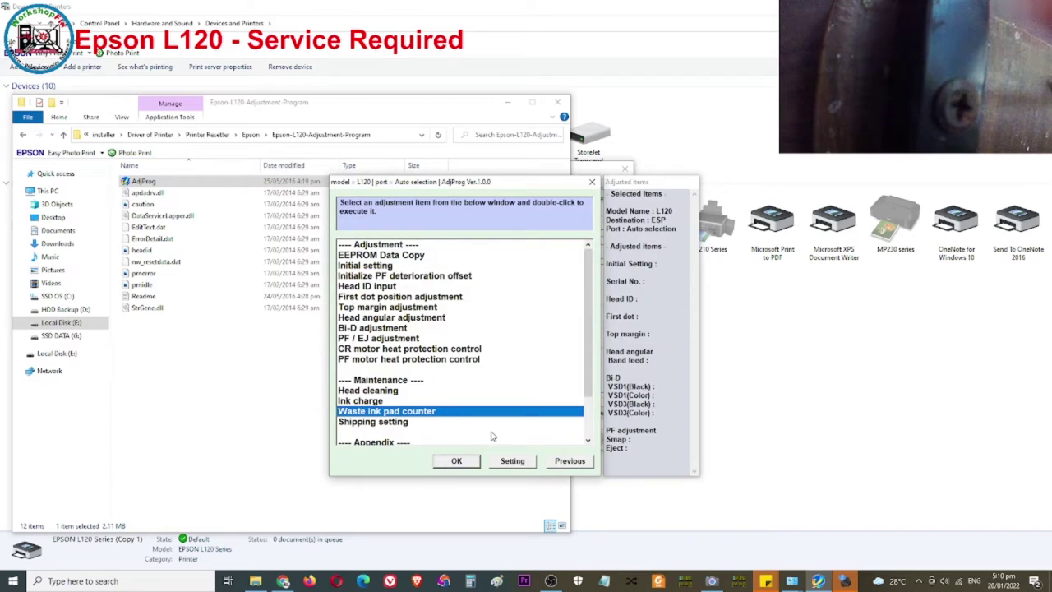
pyautogui.click(457, 461)
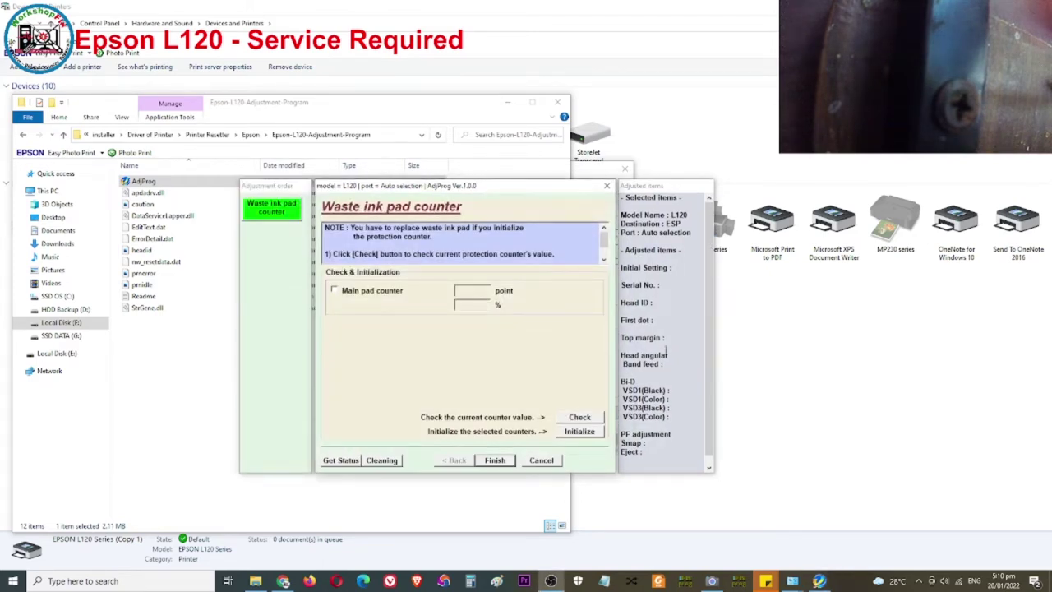
# Step: Switch to Devices and Printers and print a test page from the properties of EPSON L120 Series (Copy 1)
pyautogui.click(772, 317)
pyautogui.rightClick(530, 257)
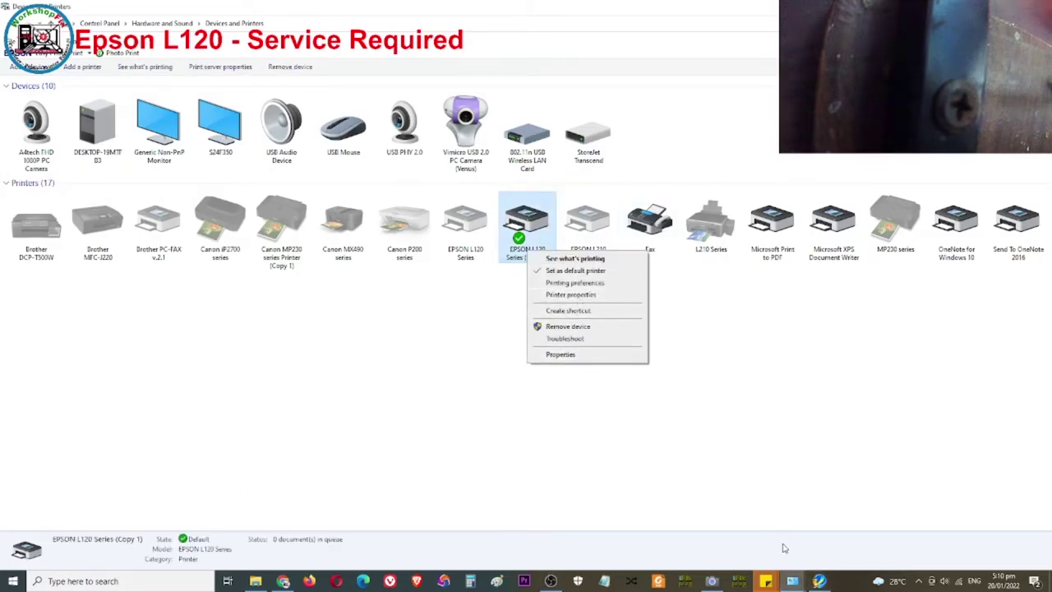
pyautogui.click(791, 581)
pyautogui.click(849, 530)
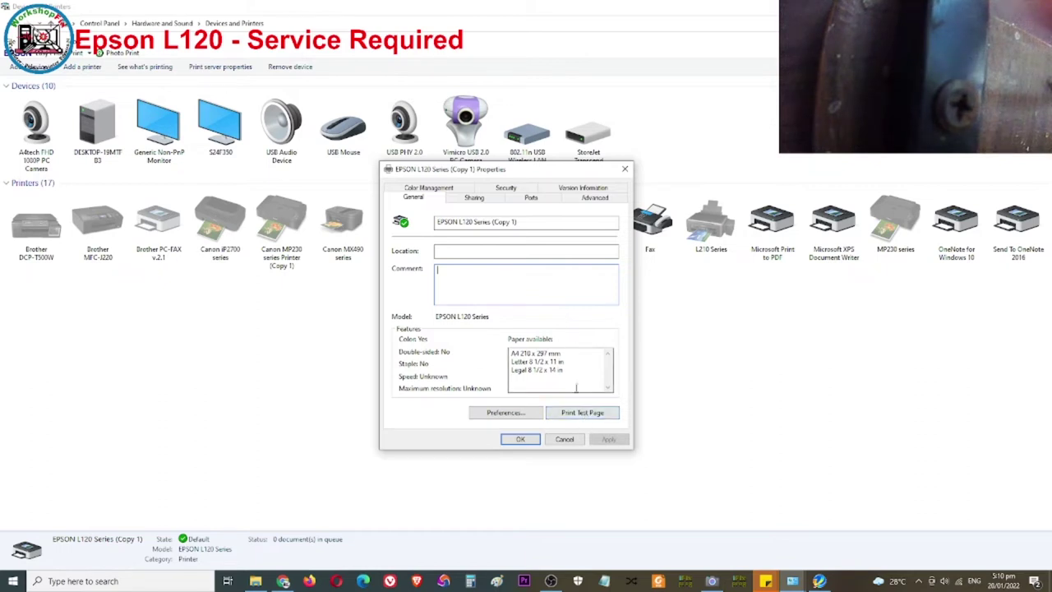
pyautogui.click(569, 412)
pyautogui.click(583, 317)
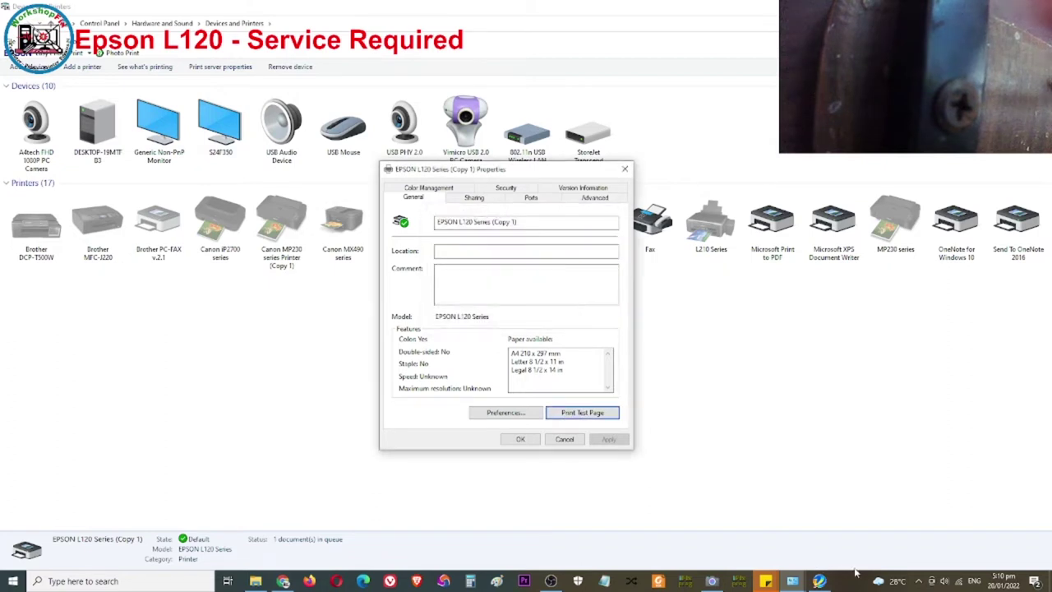
pyautogui.click(917, 581)
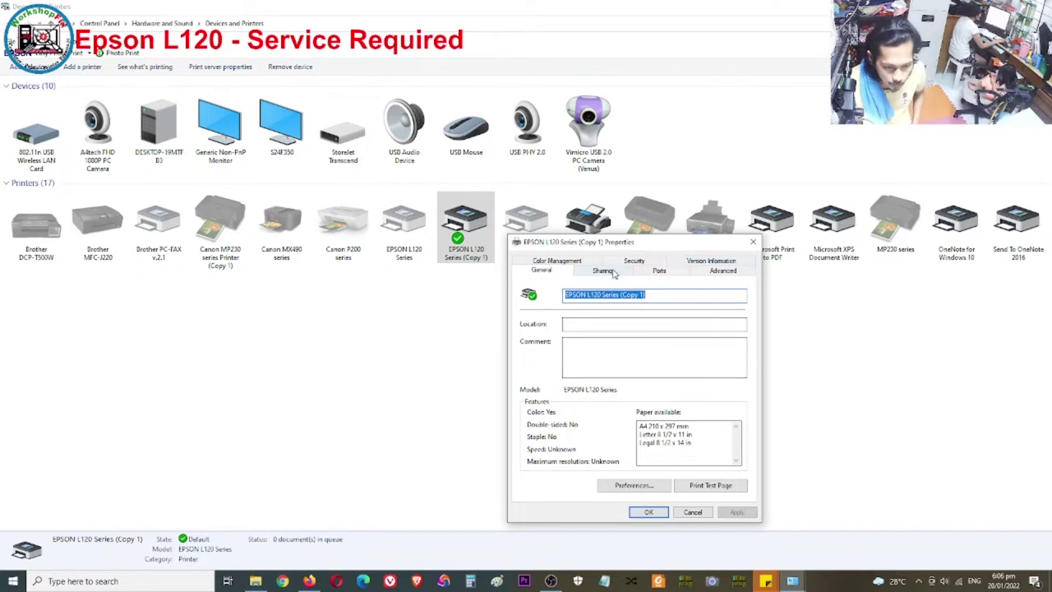
# Step: Close the printer properties and start a Nozzle Check from the maintenance utilities in the EPSON L120 Series (Copy 1) printing preferences
pyautogui.click(752, 242)
pyautogui.rightClick(468, 250)
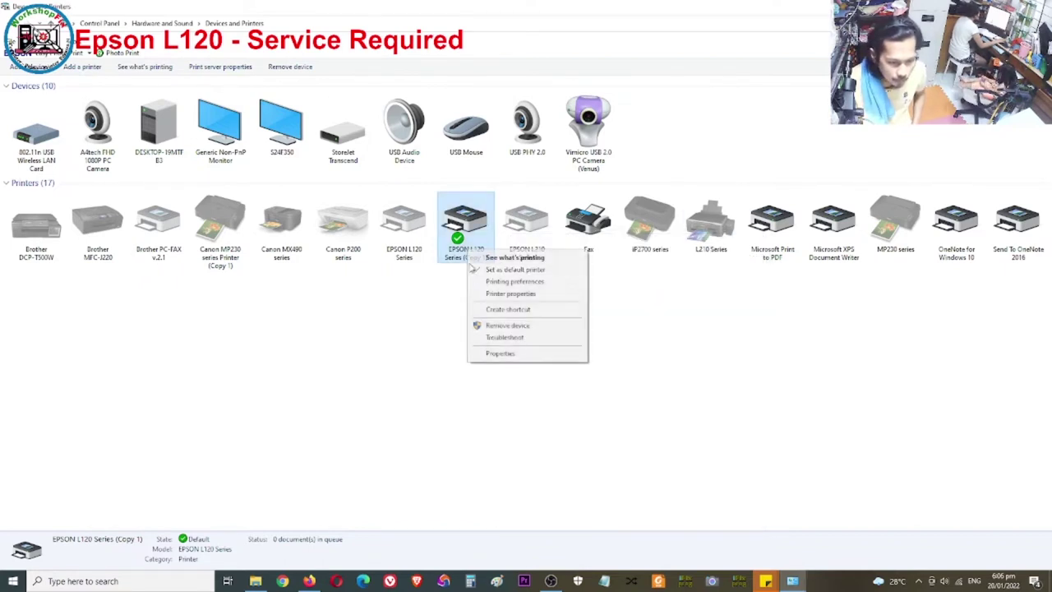
pyautogui.click(530, 283)
pyautogui.click(623, 280)
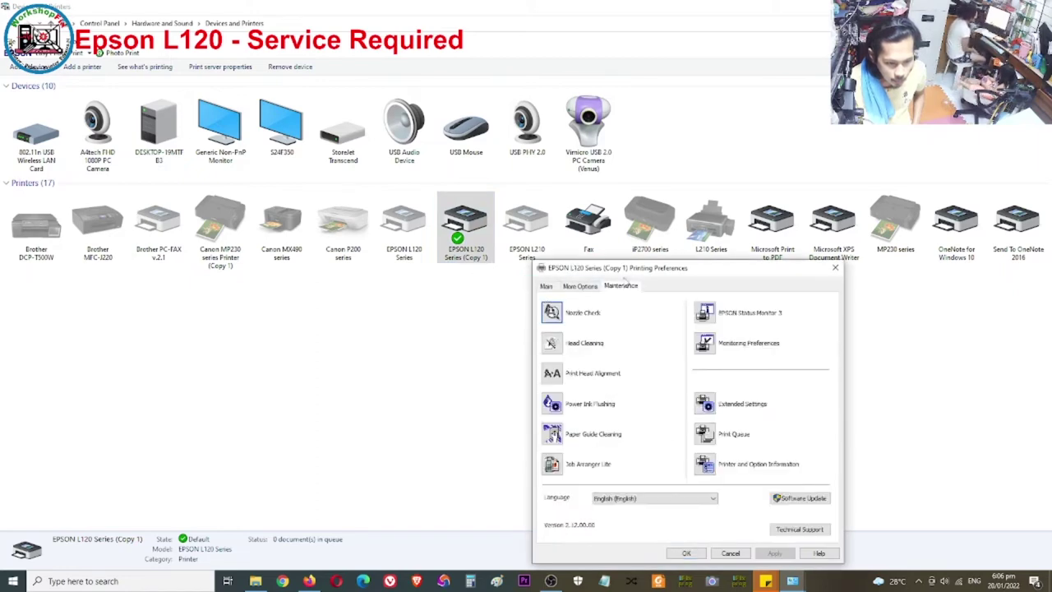
pyautogui.moveTo(628, 264); pyautogui.dragTo(585, 218)
pyautogui.click(511, 263)
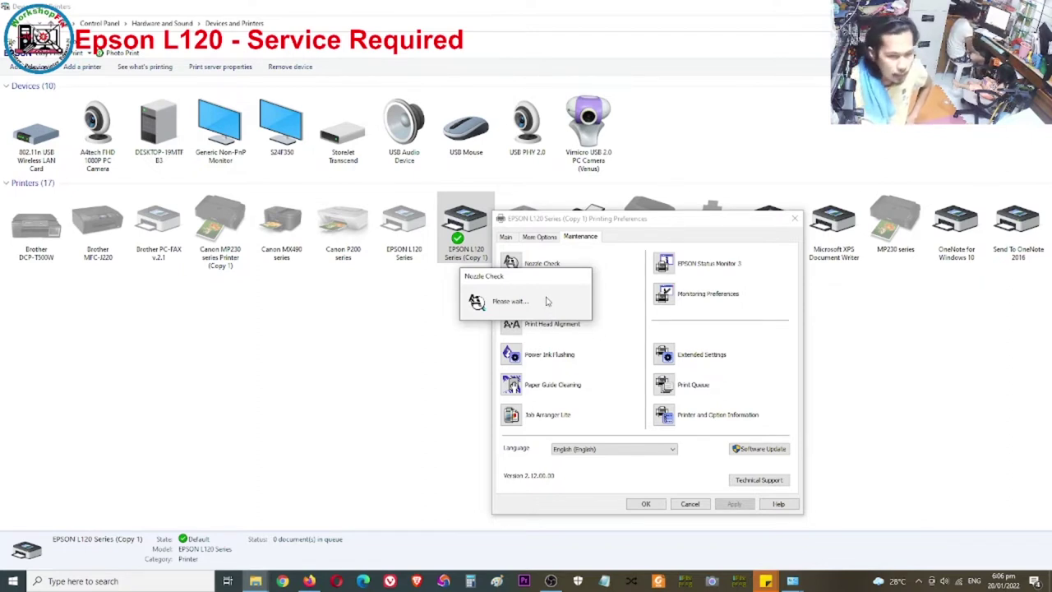
pyautogui.moveTo(503, 281); pyautogui.dragTo(582, 155)
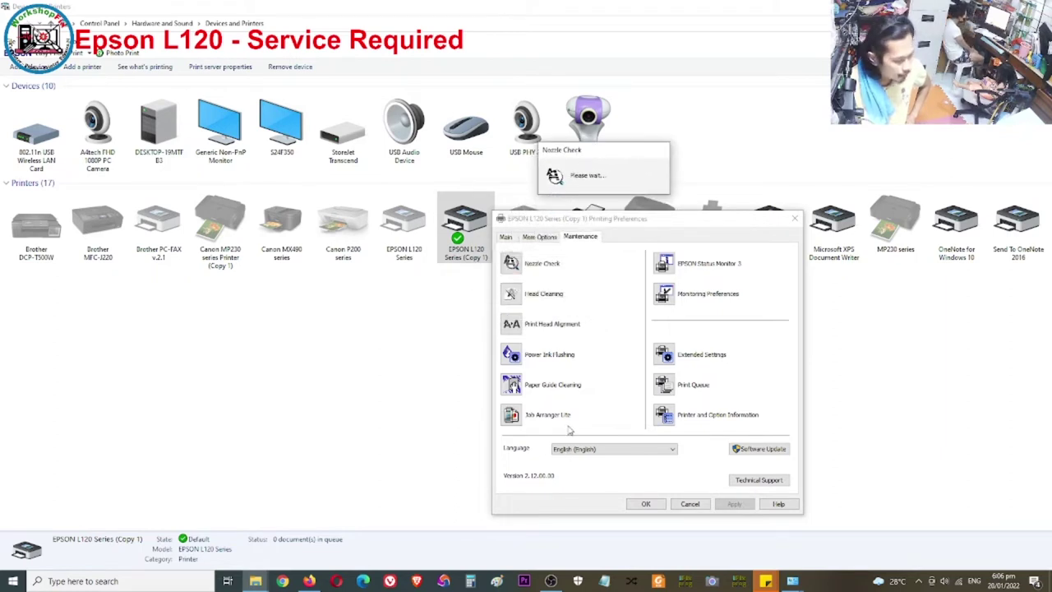